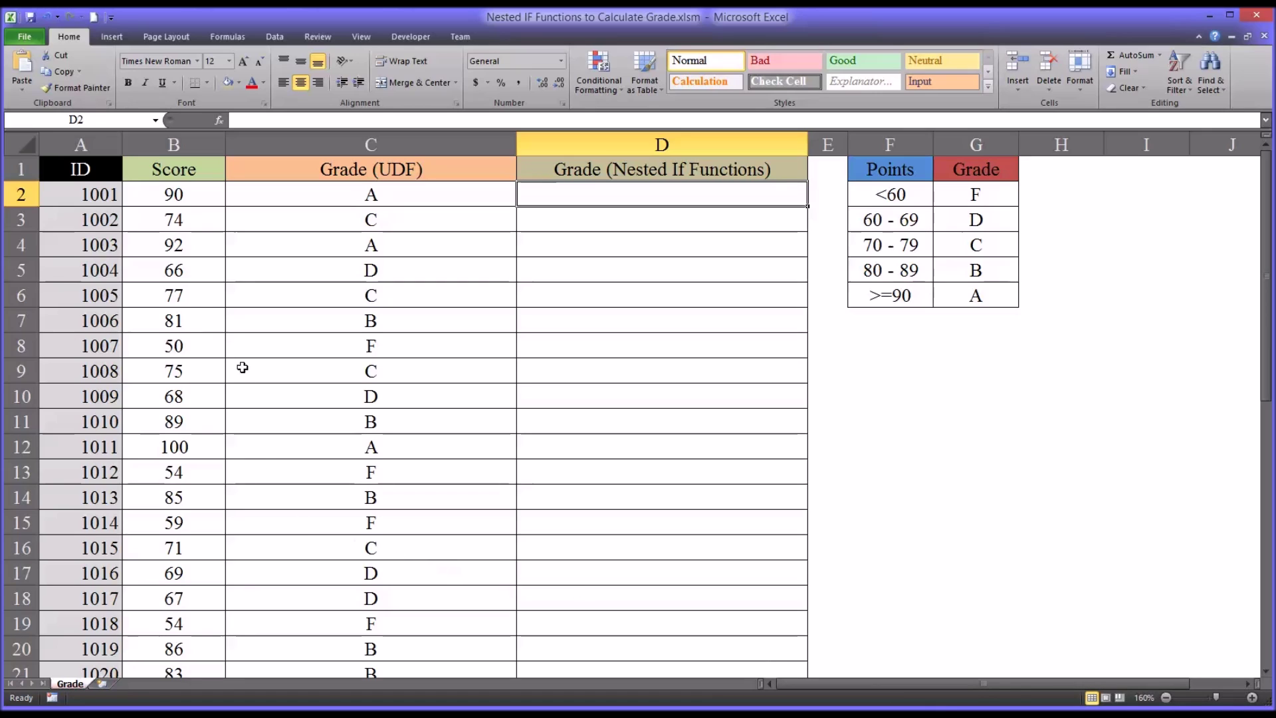
# Step: Review the ID and Score columns and the =grade(B2) formula in C2
pyautogui.click(80, 144)
pyautogui.click(66, 193)
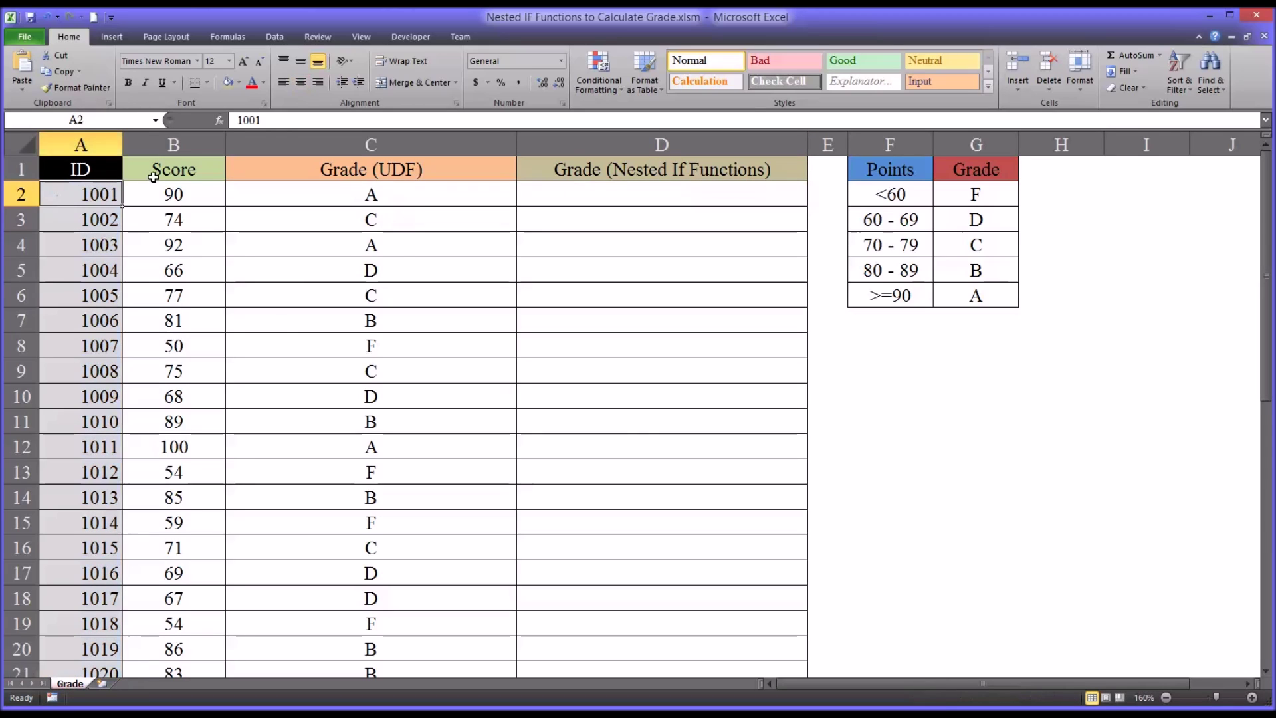
pyautogui.click(171, 144)
pyautogui.click(168, 198)
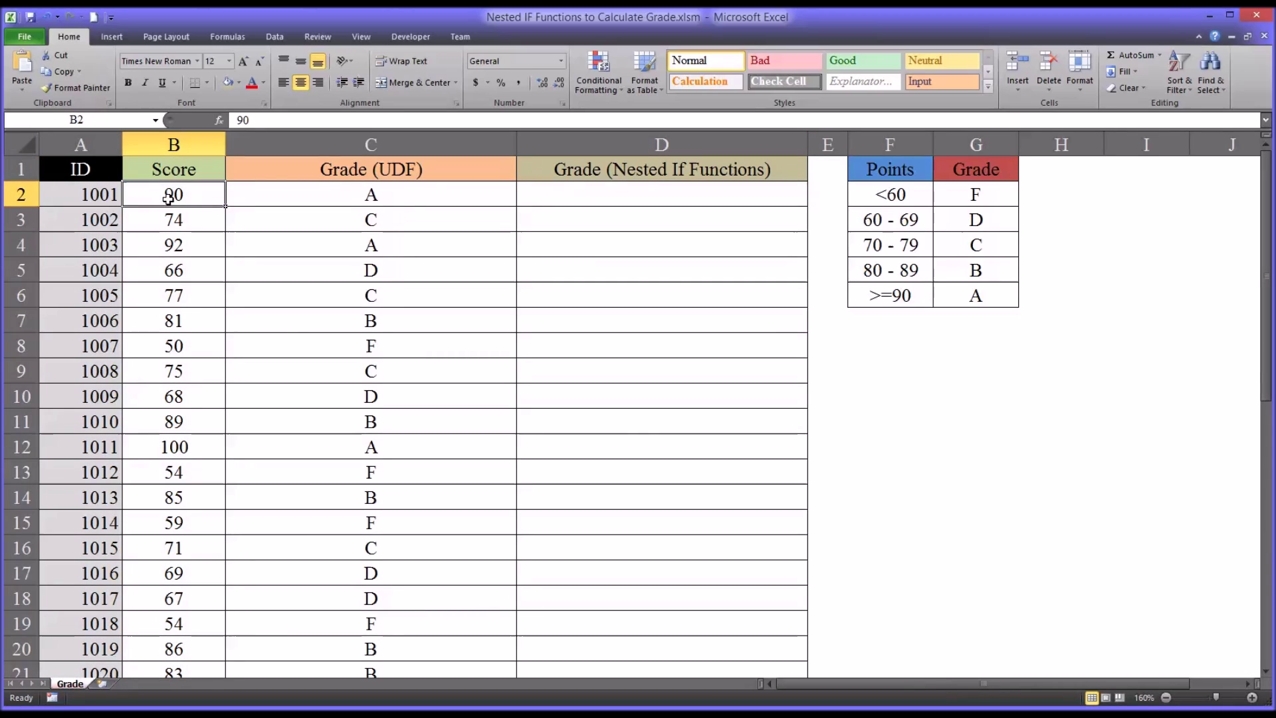
pyautogui.click(153, 147)
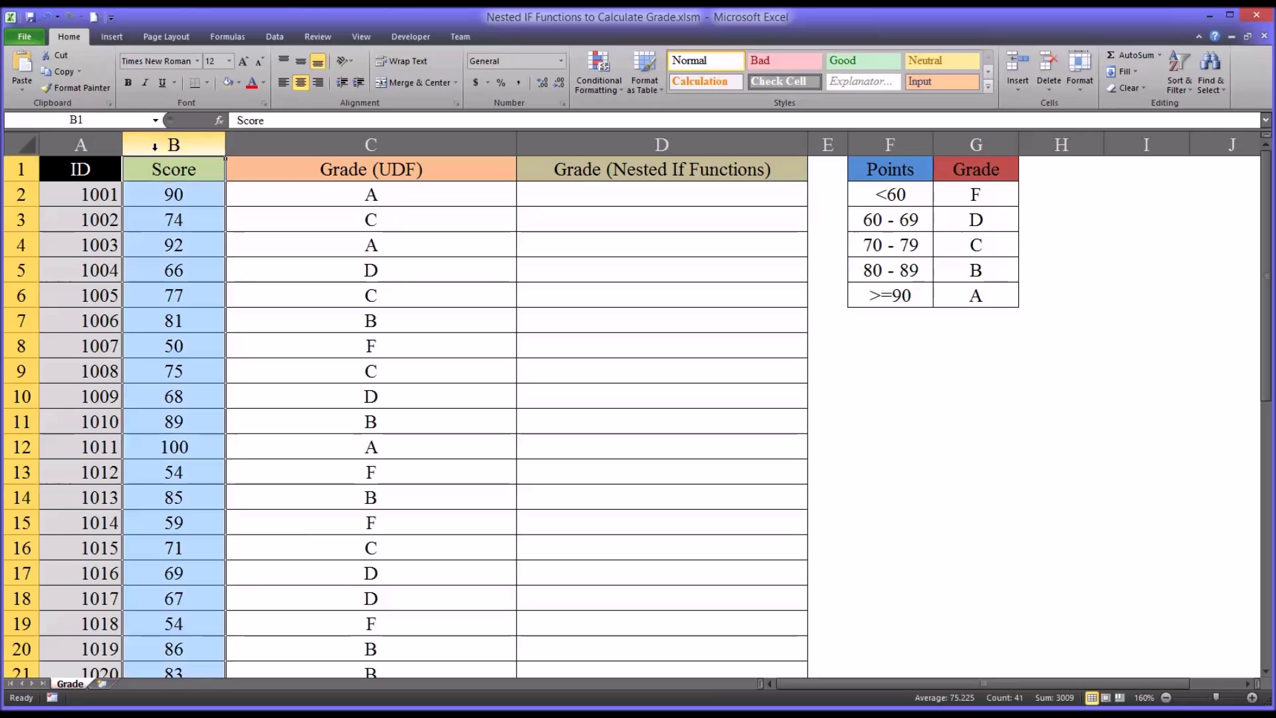
pyautogui.click(158, 203)
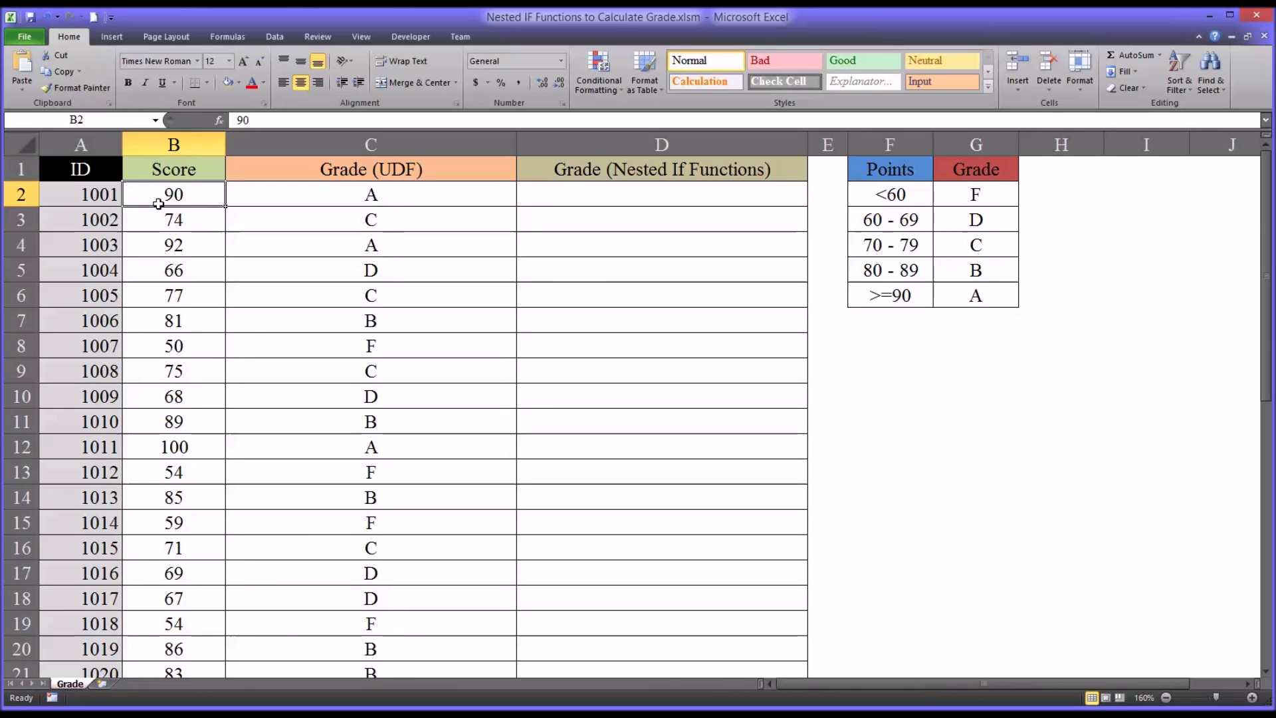
pyautogui.click(309, 192)
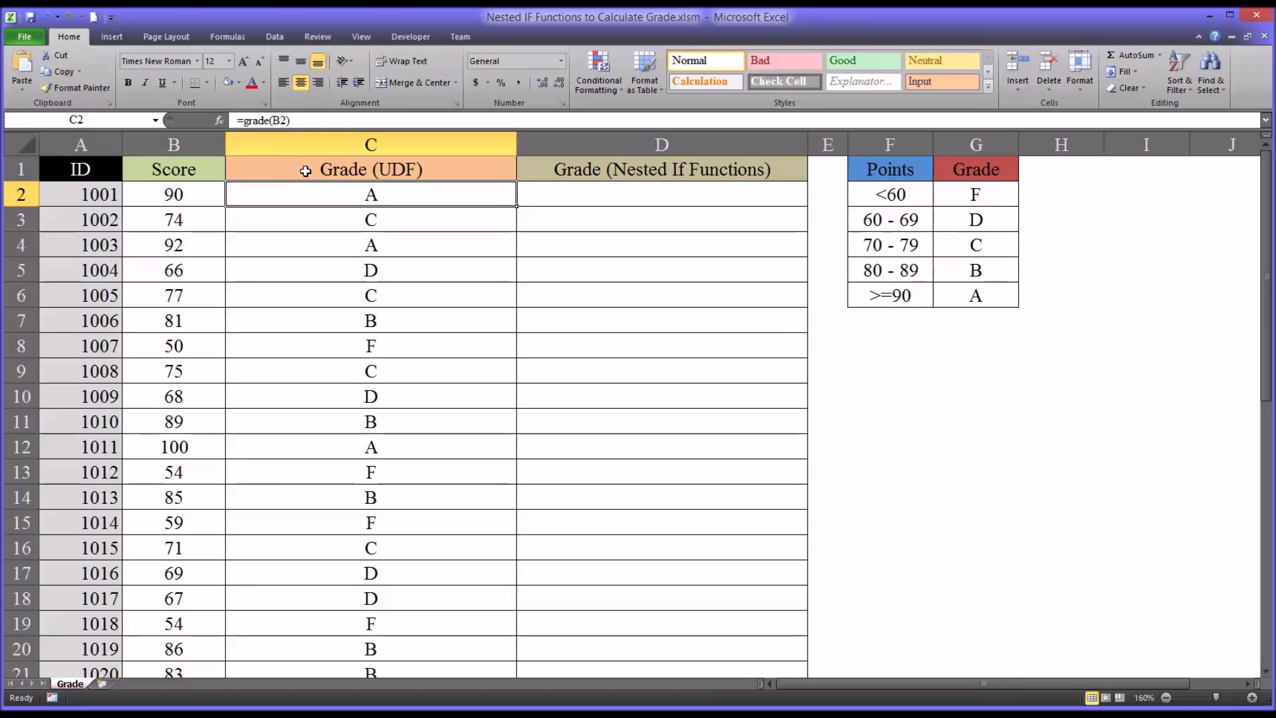
# Step: Check the Grade (UDF) and Nested If headings, then switch to the Visual Basic editor
pyautogui.click(305, 172)
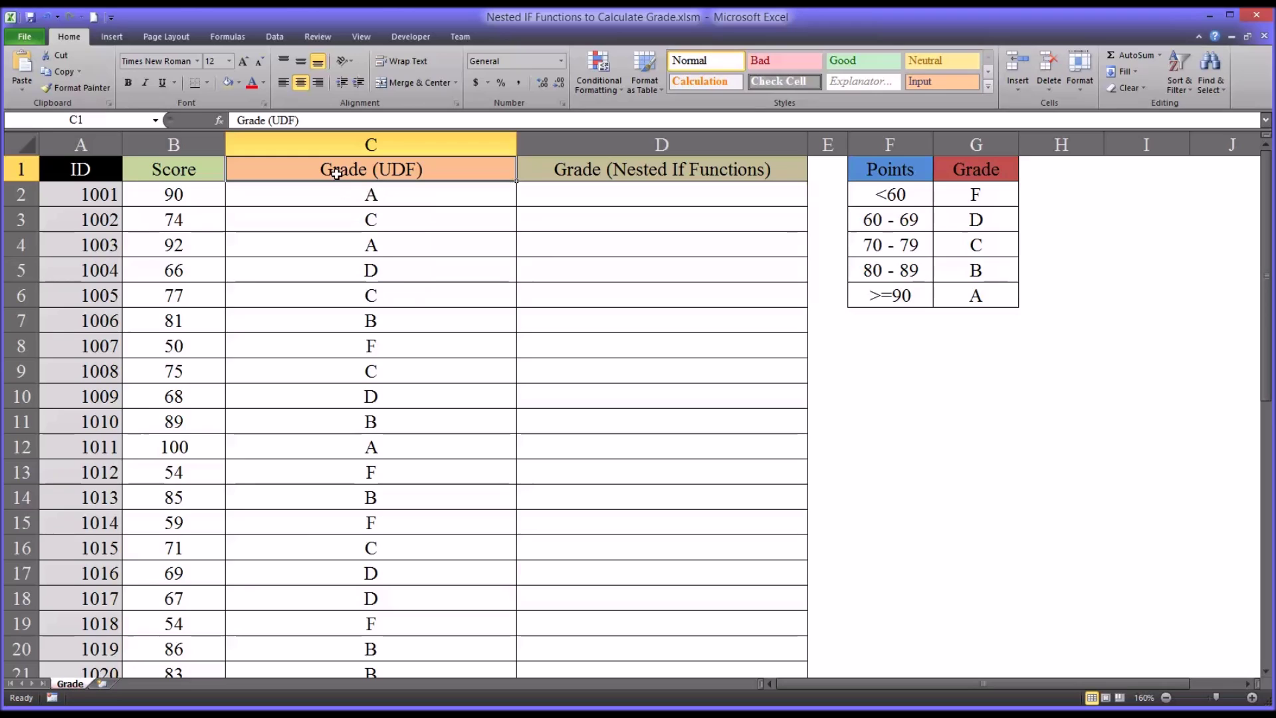
pyautogui.click(561, 171)
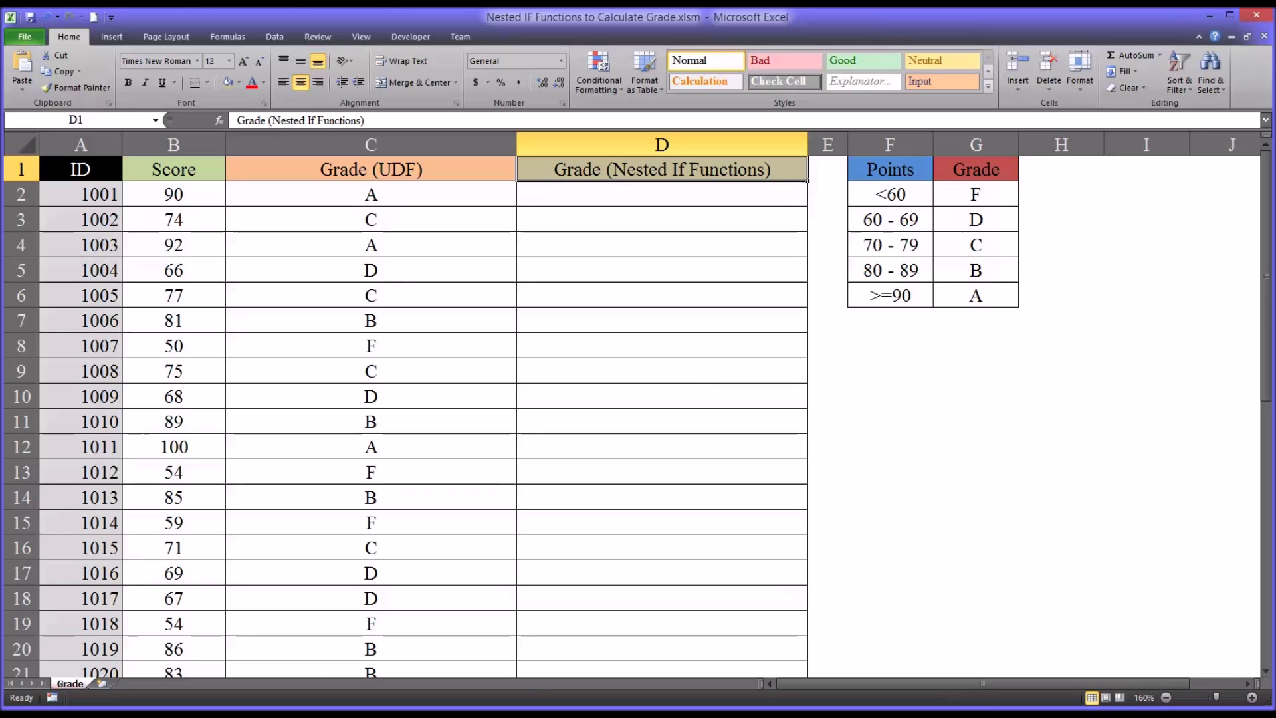
pyautogui.moveTo(159, 715)
pyautogui.click(233, 685)
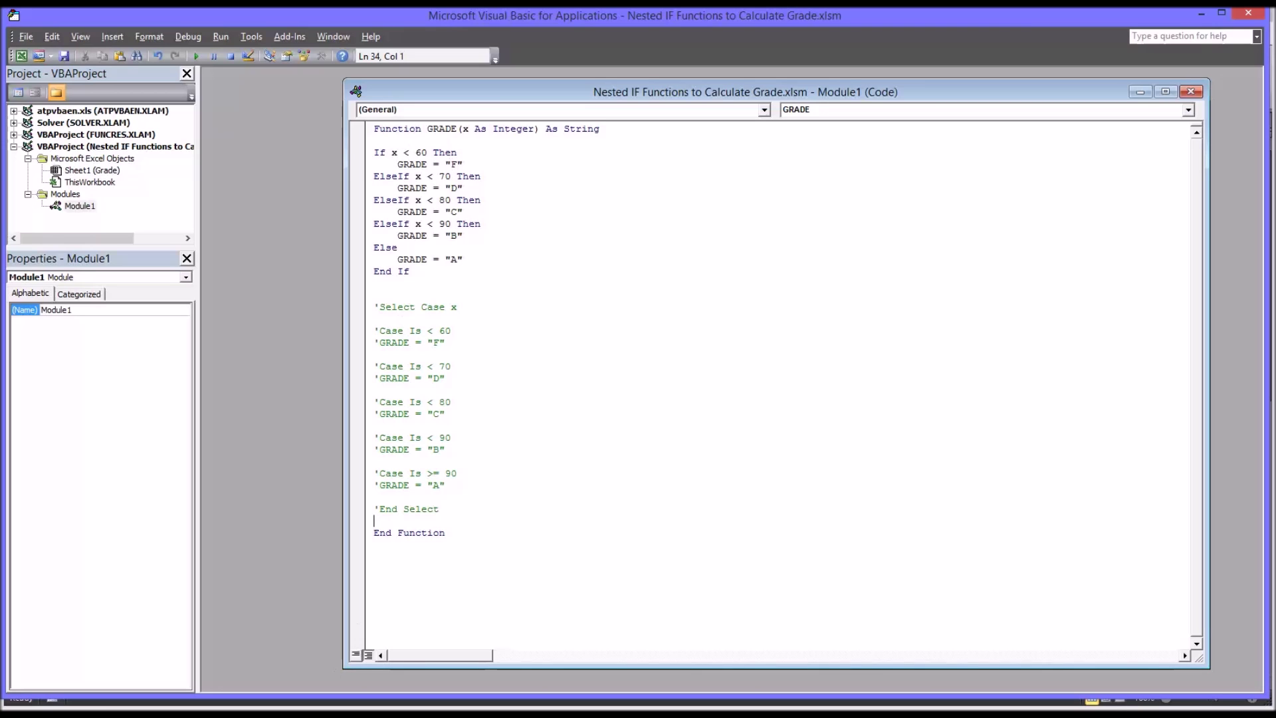
pyautogui.click(71, 675)
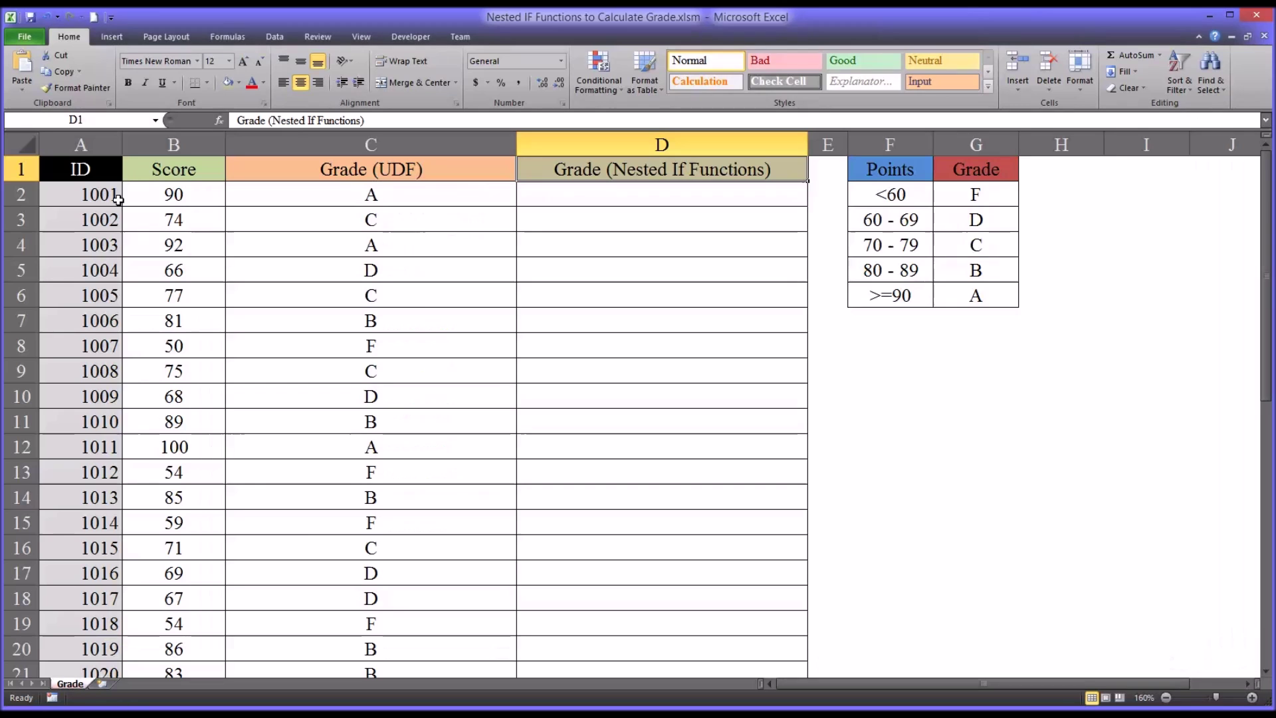
pyautogui.click(146, 195)
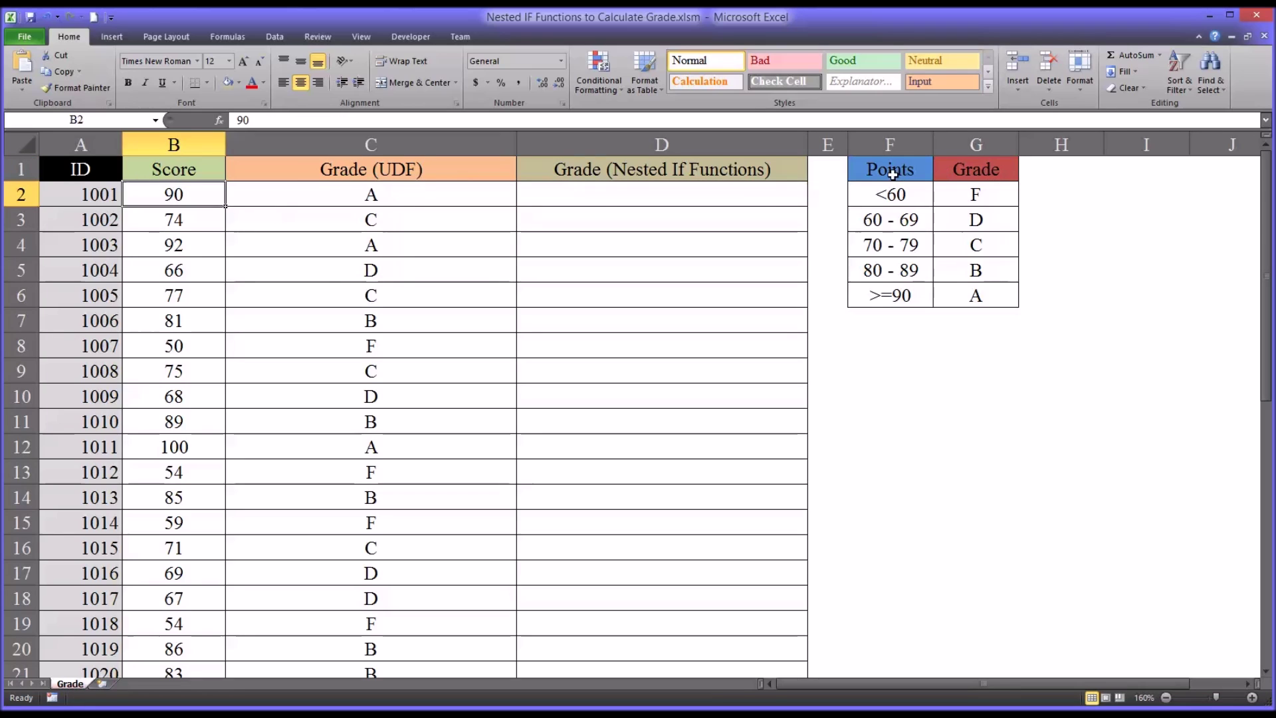
pyautogui.moveTo(892, 174); pyautogui.dragTo(968, 293)
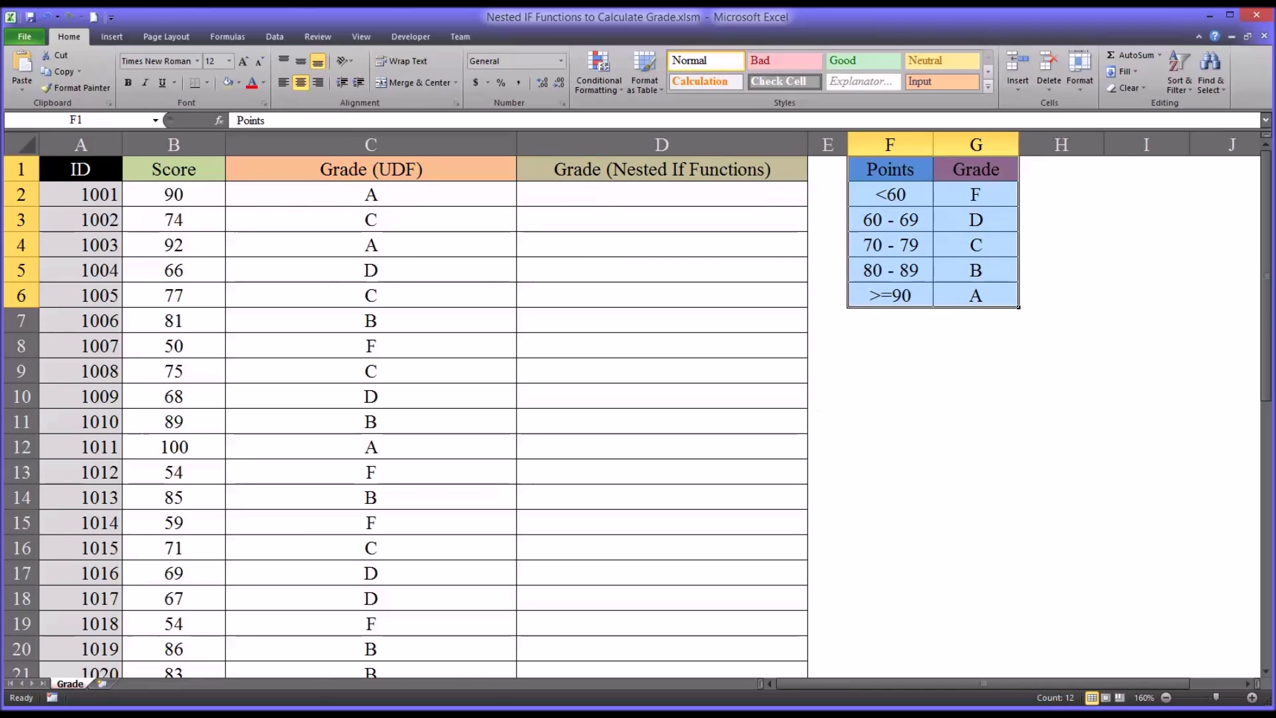
pyautogui.moveTo(153, 704)
pyautogui.click(233, 661)
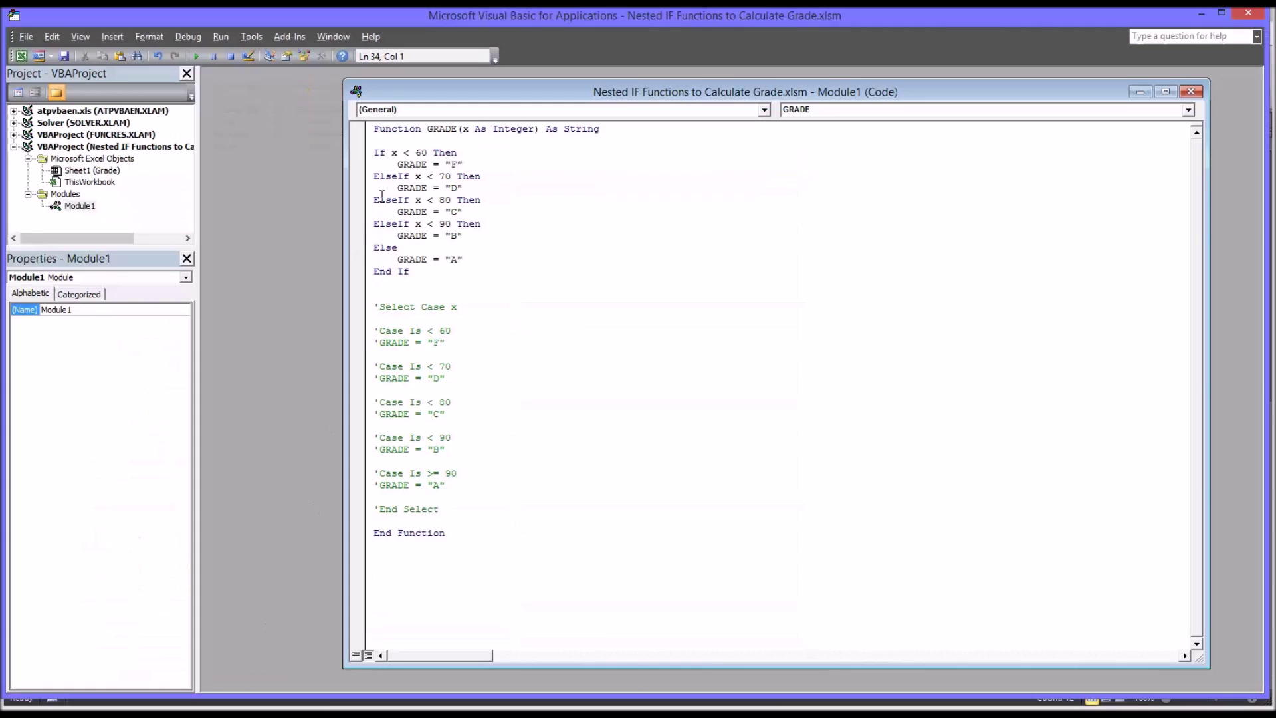
# Step: Highlight the 60 cutoff, the F result, the ElseIf and the Else returning A
pyautogui.doubleClick(424, 152)
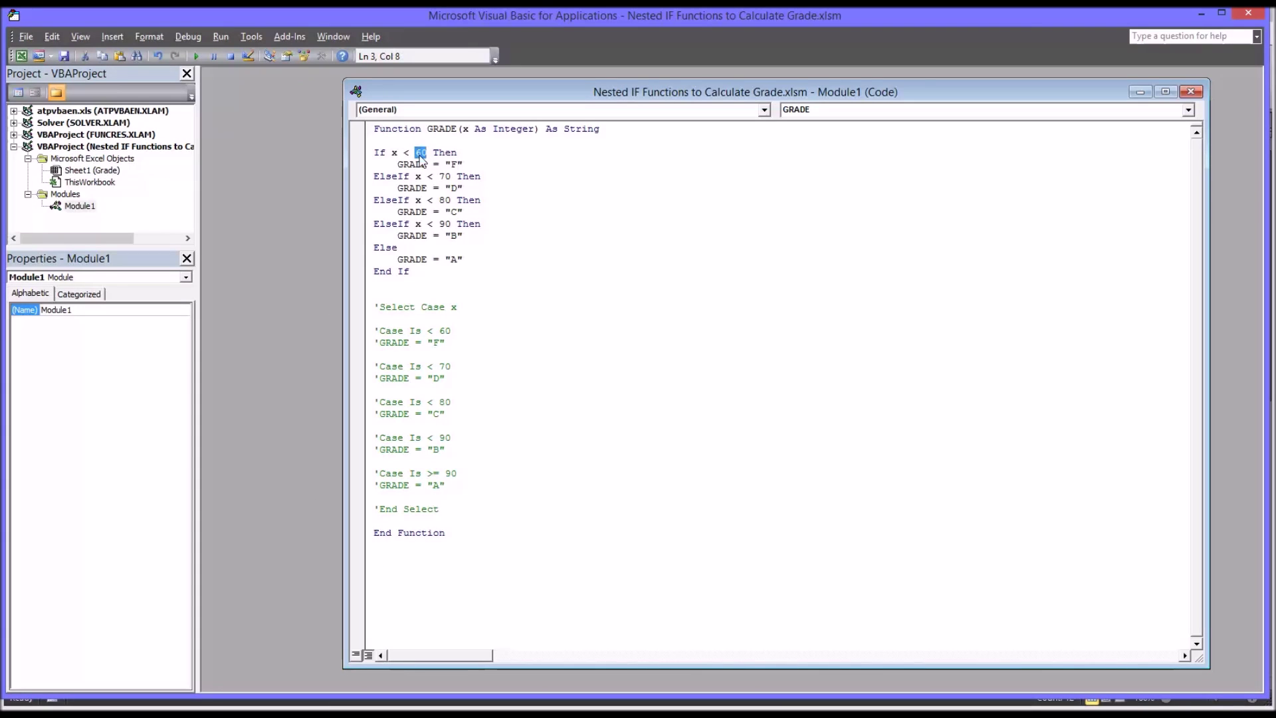
pyautogui.doubleClick(454, 163)
pyautogui.moveTo(374, 178); pyautogui.dragTo(444, 176)
pyautogui.moveTo(374, 249); pyautogui.dragTo(467, 260)
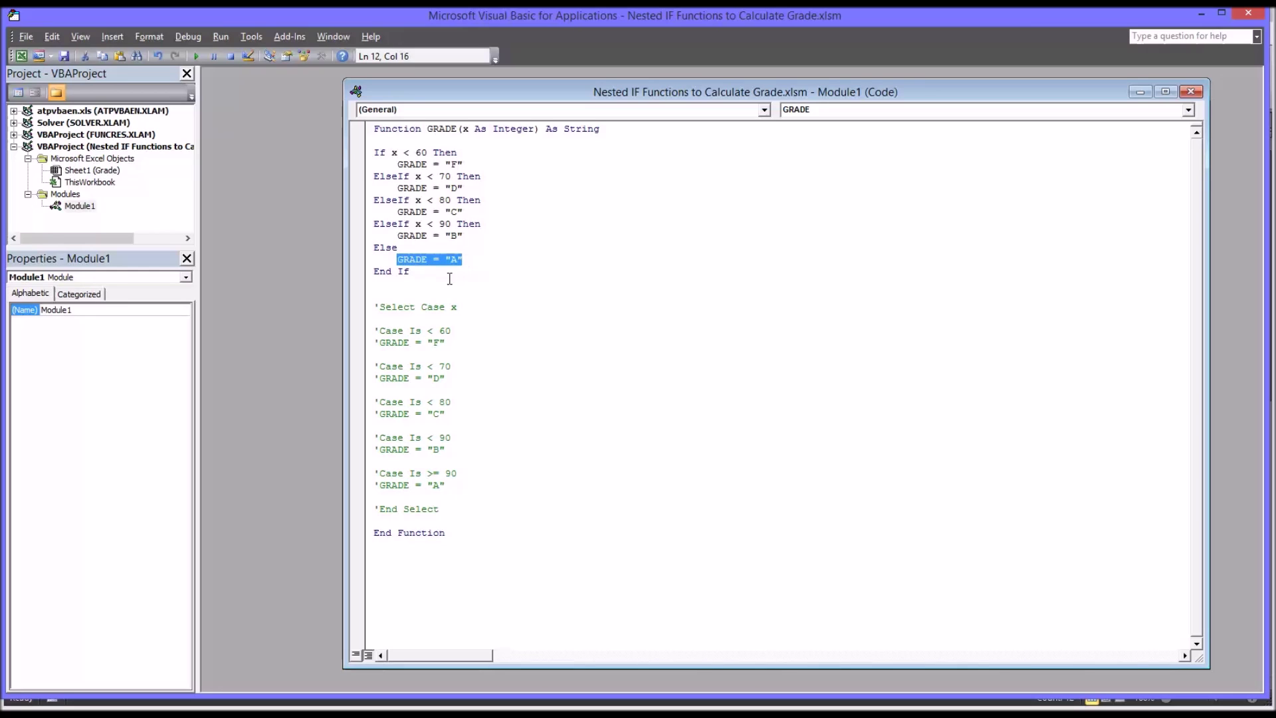
pyautogui.click(429, 276)
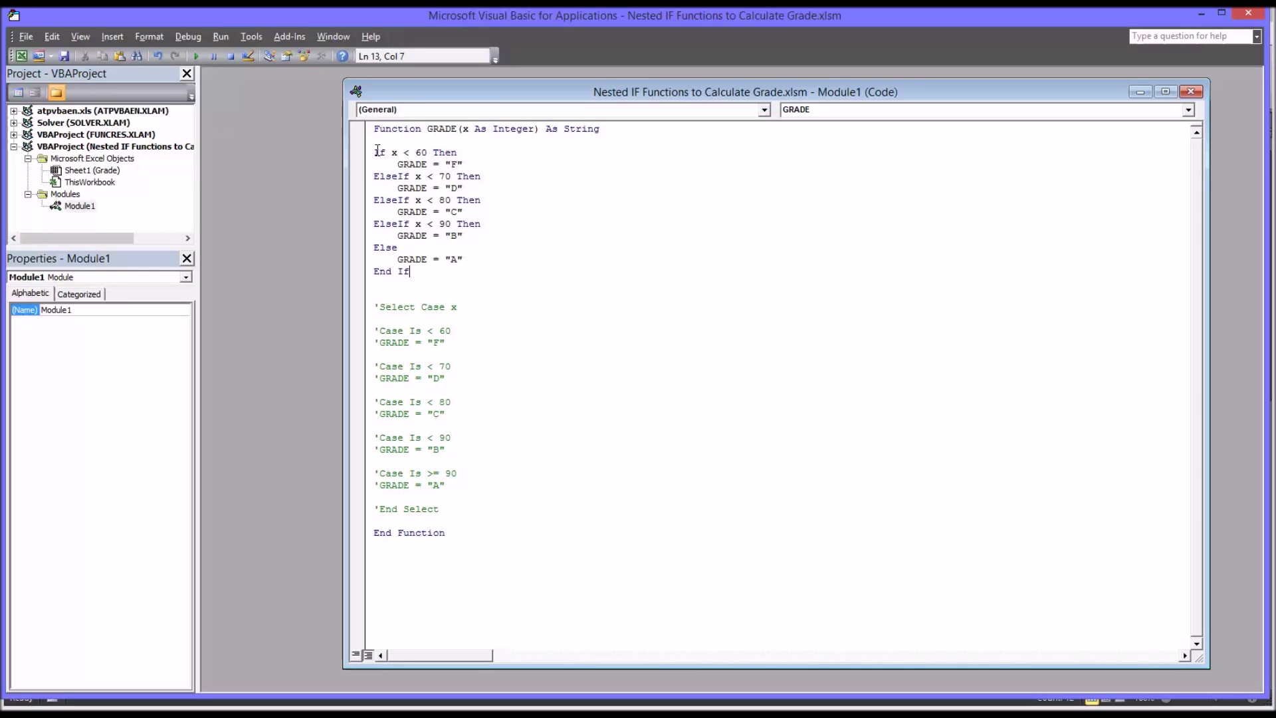
# Step: Review the whole If block and the commented Select Case, then return to Excel's cell D2
pyautogui.moveTo(374, 152); pyautogui.dragTo(445, 289)
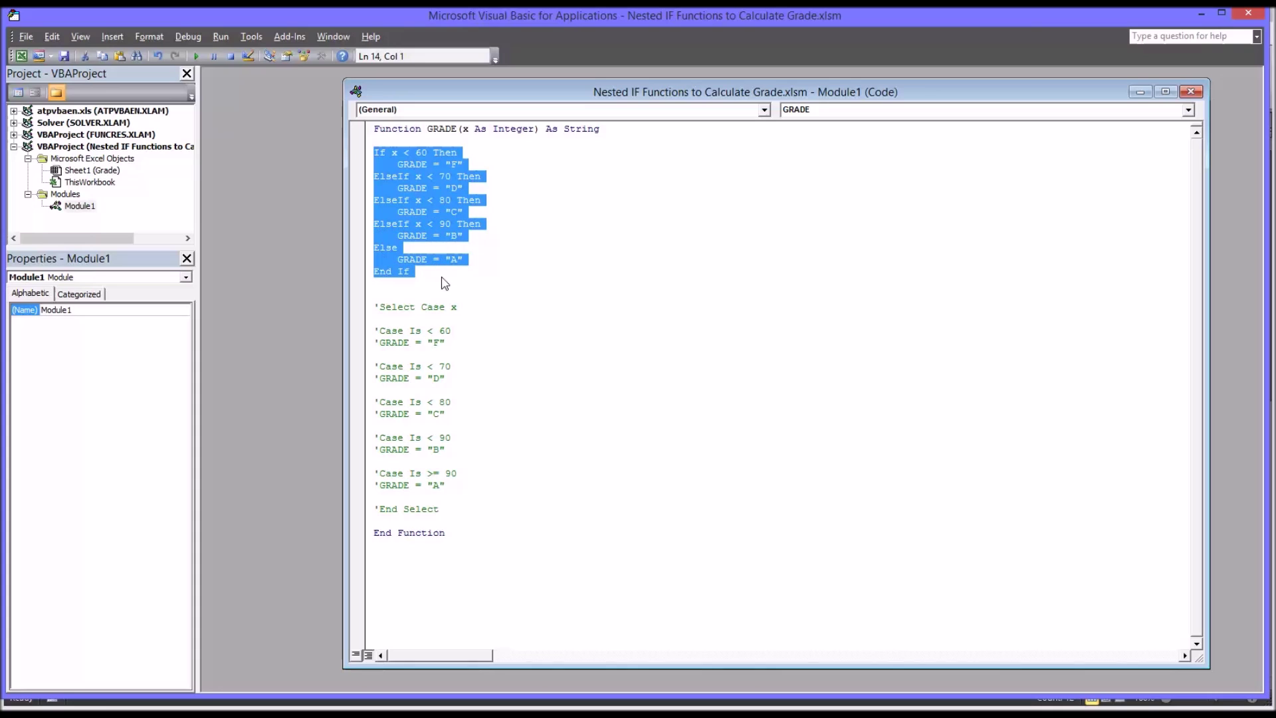
pyautogui.click(445, 279)
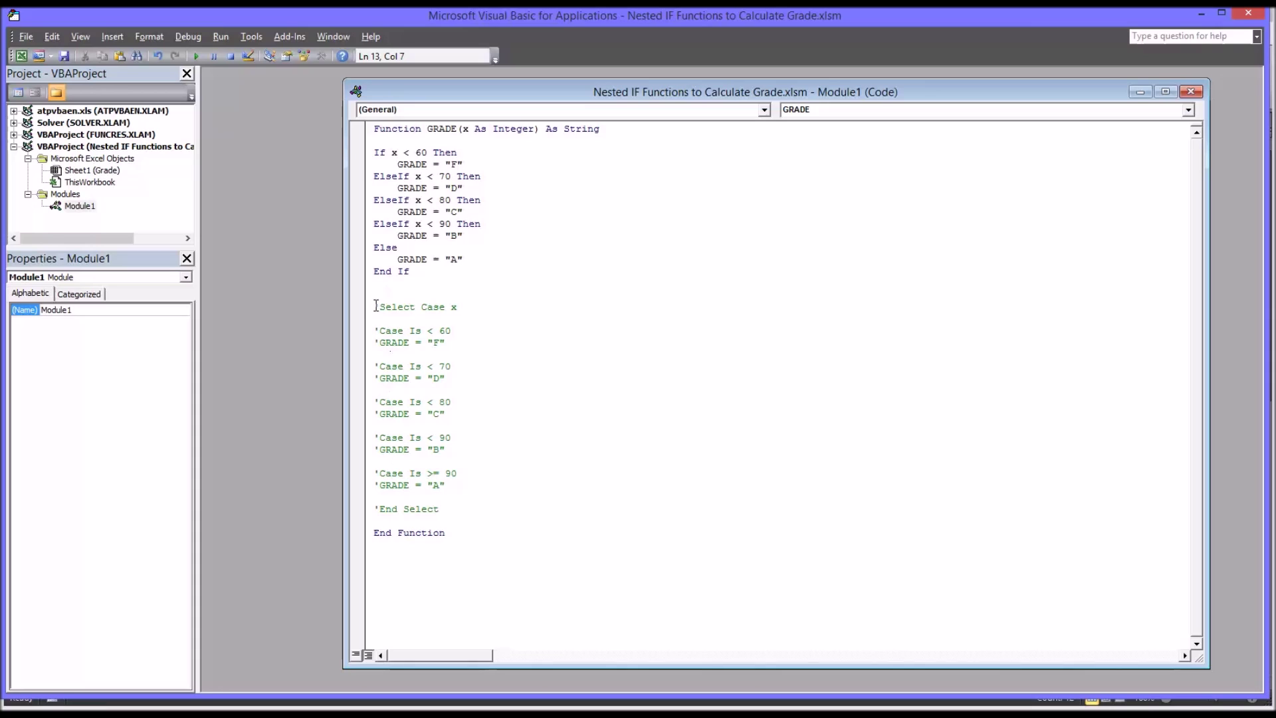
pyautogui.moveTo(379, 306); pyautogui.dragTo(458, 507)
pyautogui.click(456, 338)
pyautogui.click(1202, 13)
pyautogui.click(673, 194)
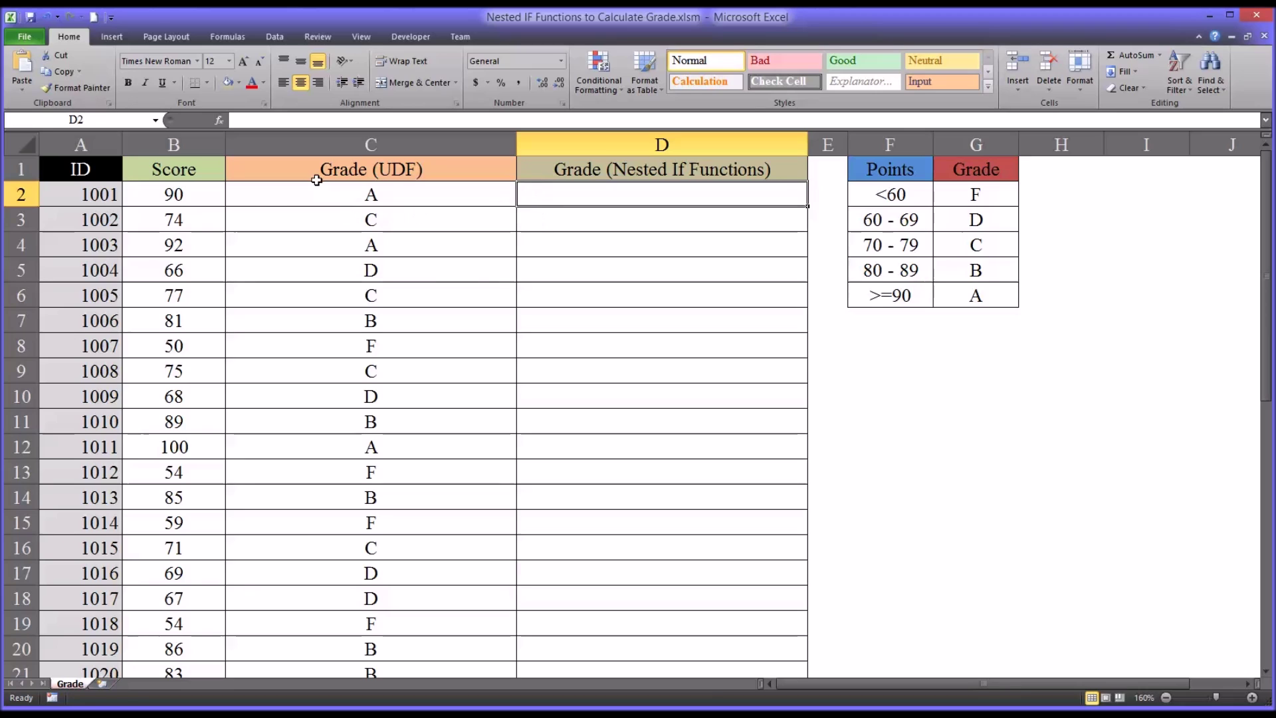
# Step: Start D2's formula as =IF(B2<60,"F", so scores under 60 get F
pyautogui.write('=if')
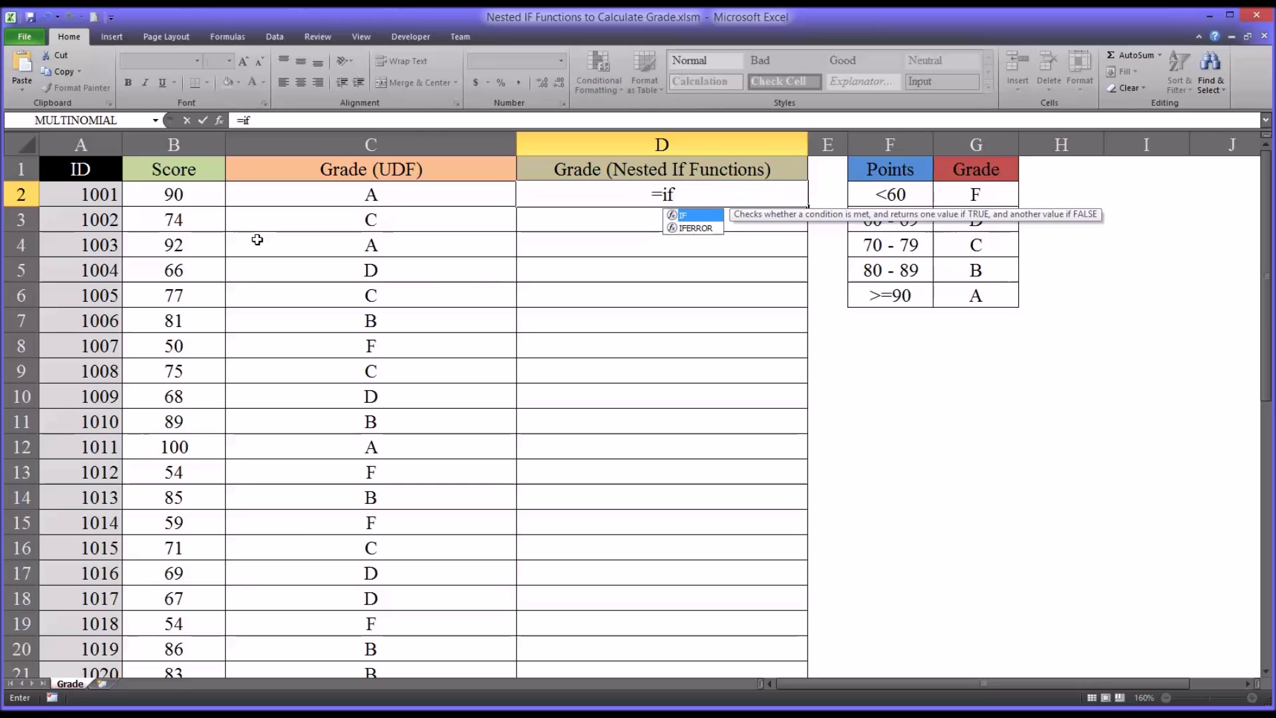
pyautogui.write('(')
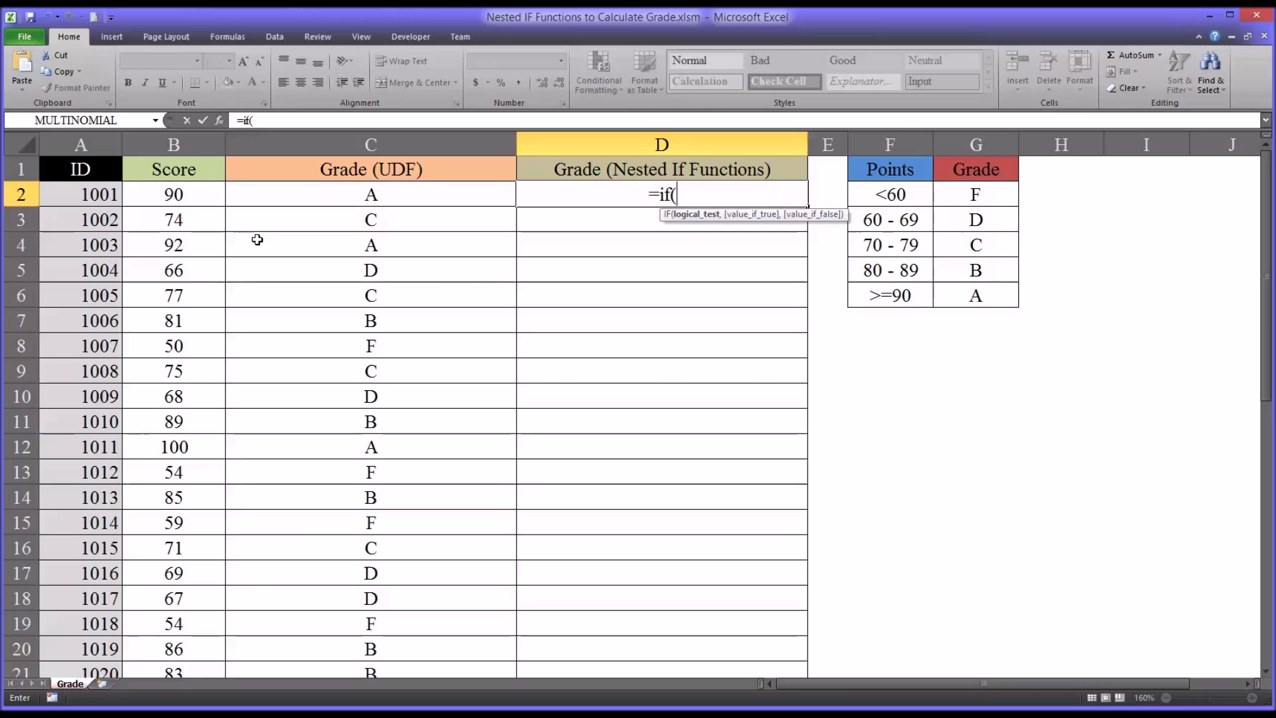
pyautogui.click(174, 199)
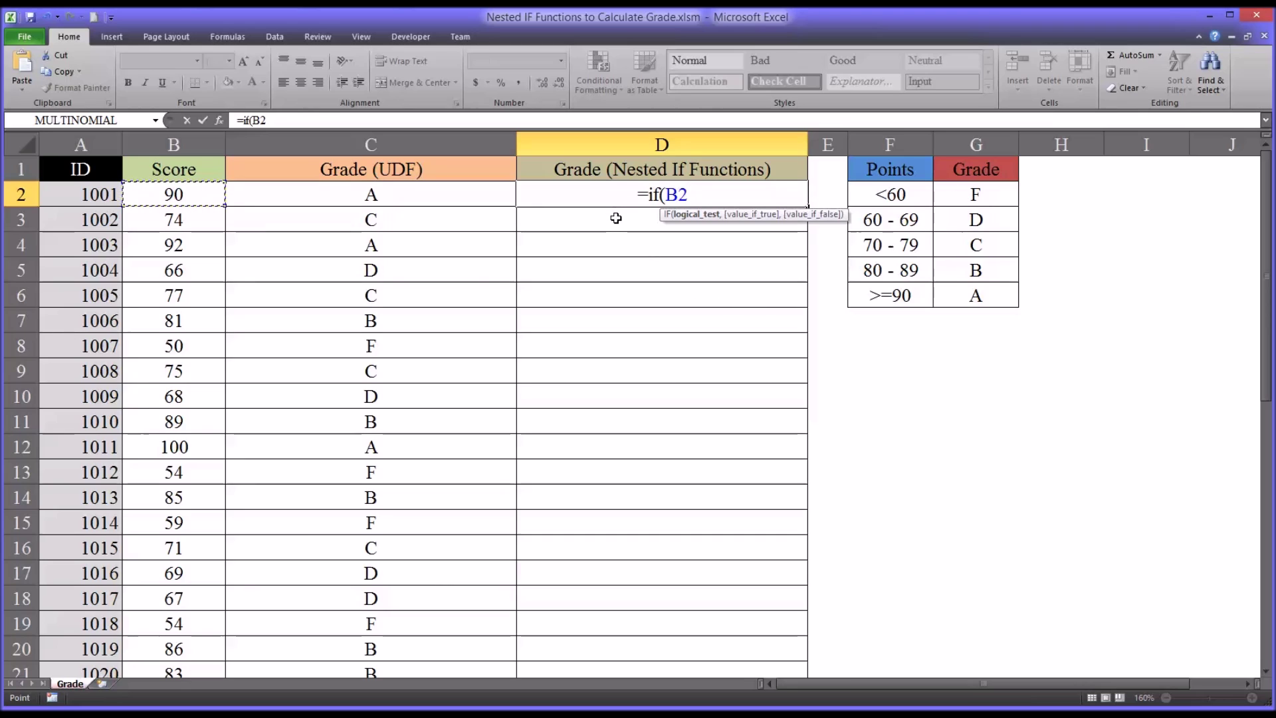
pyautogui.write('<')
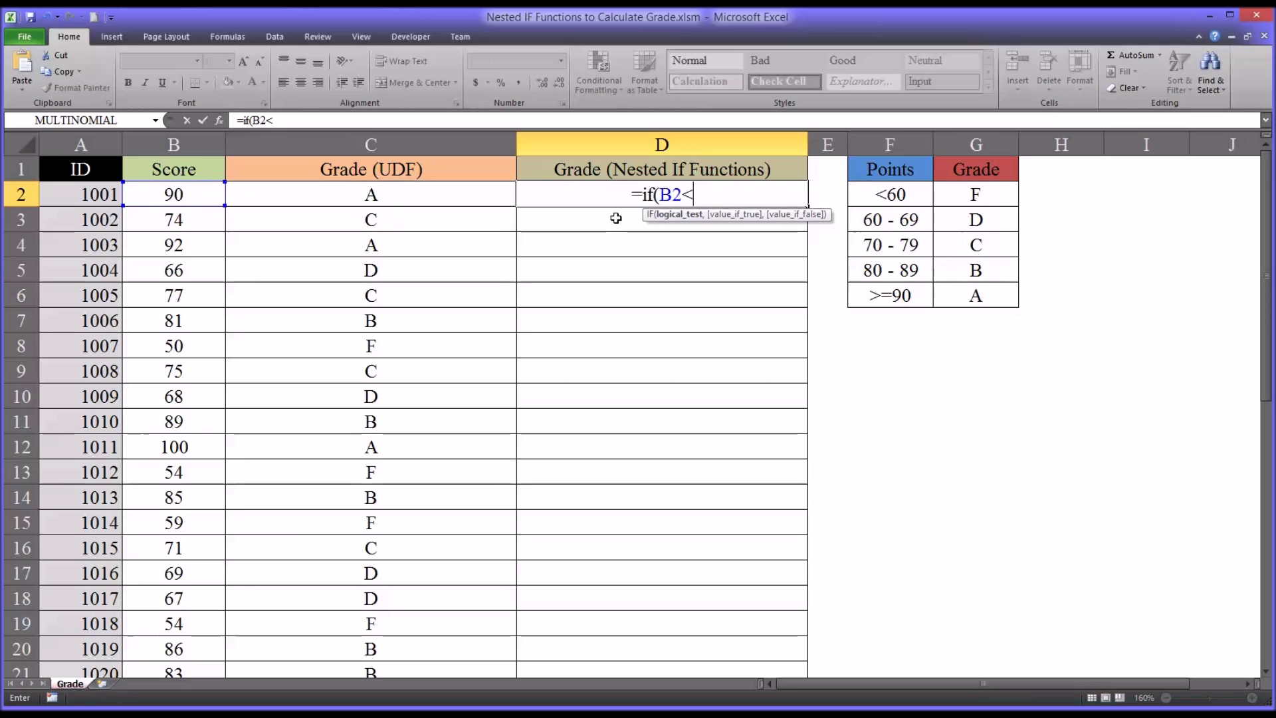
pyautogui.write('60,')
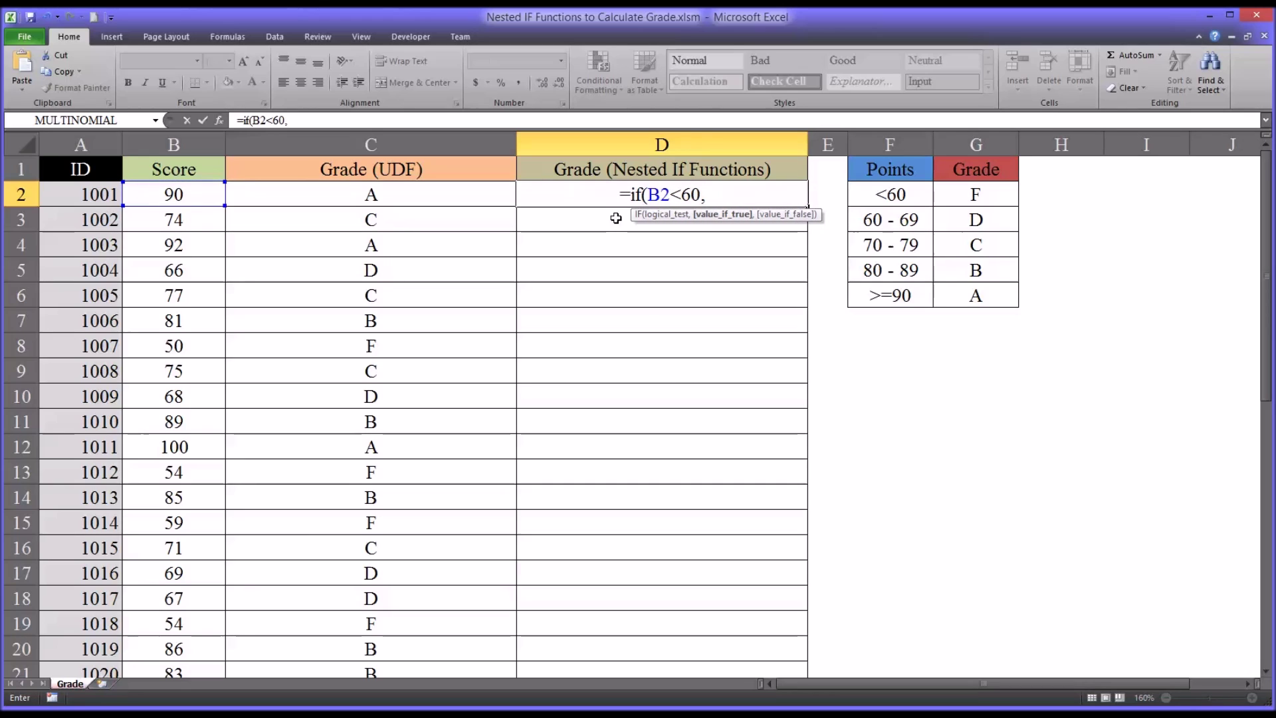
pyautogui.write('"F"')
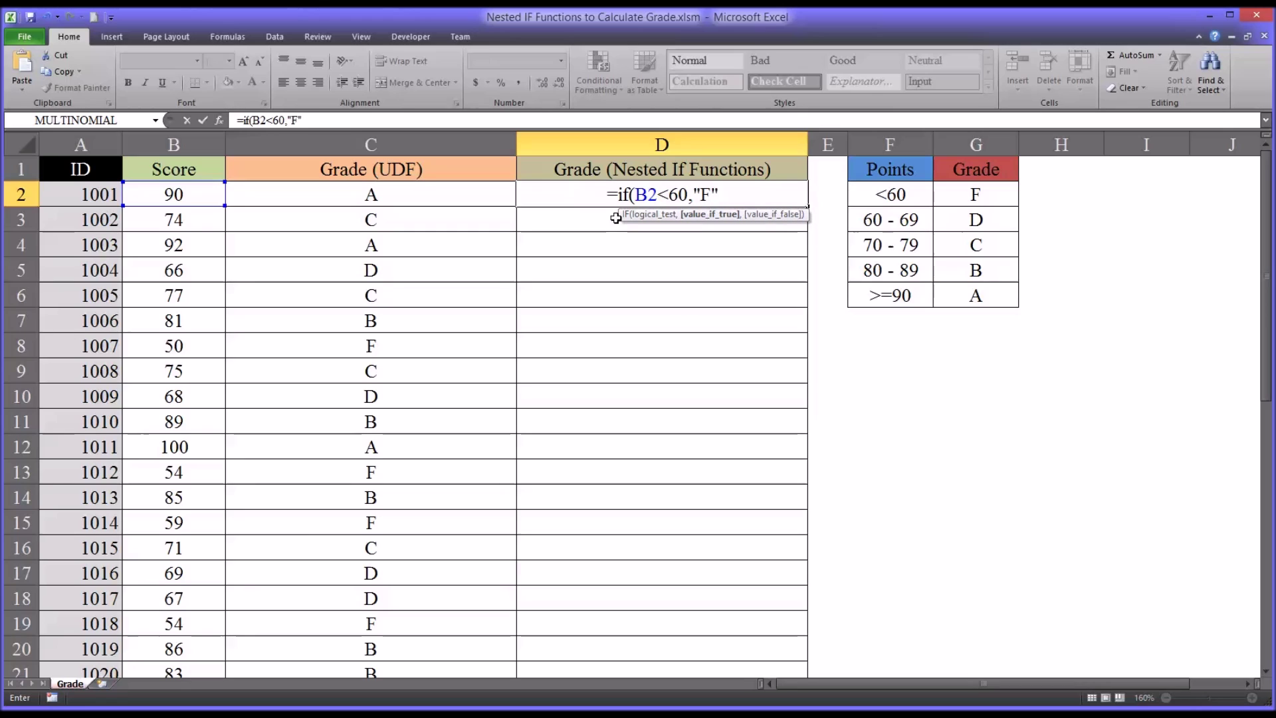
pyautogui.write(',')
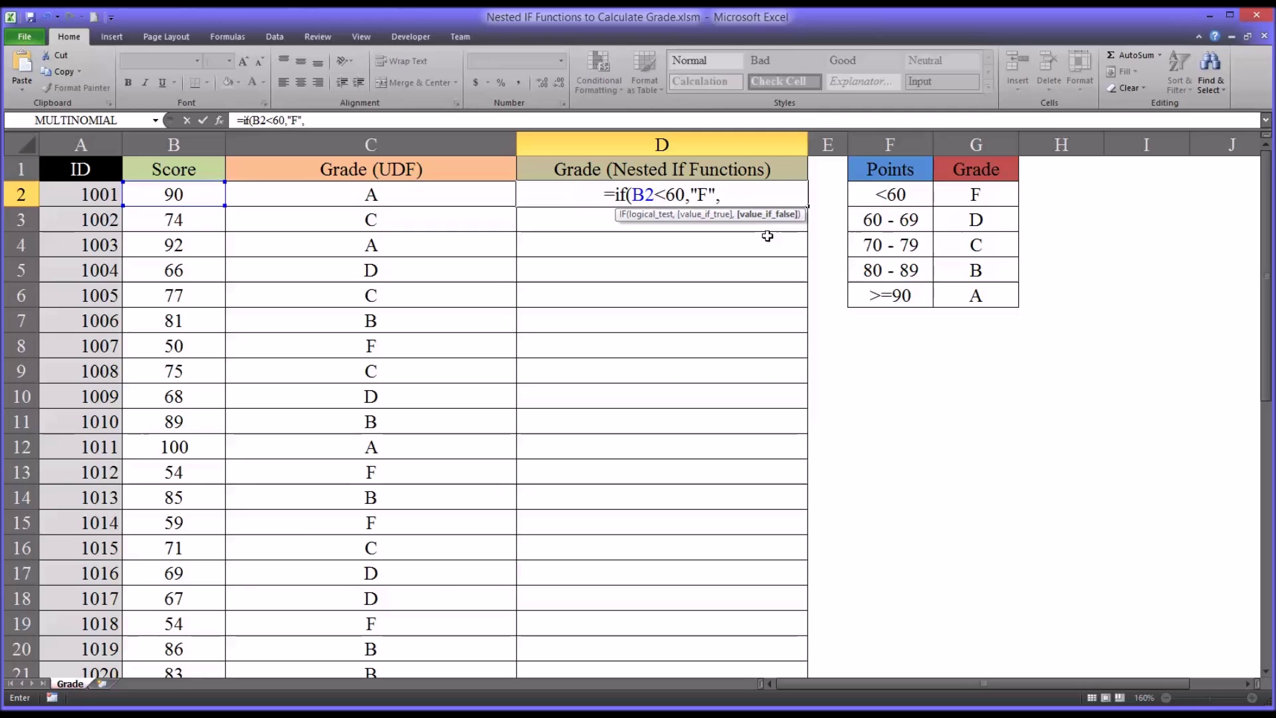
# Step: Add nested IFs for B2<70 returning "D" and B2<80 returning "C", then begin a fourth IF
pyautogui.write('if(')
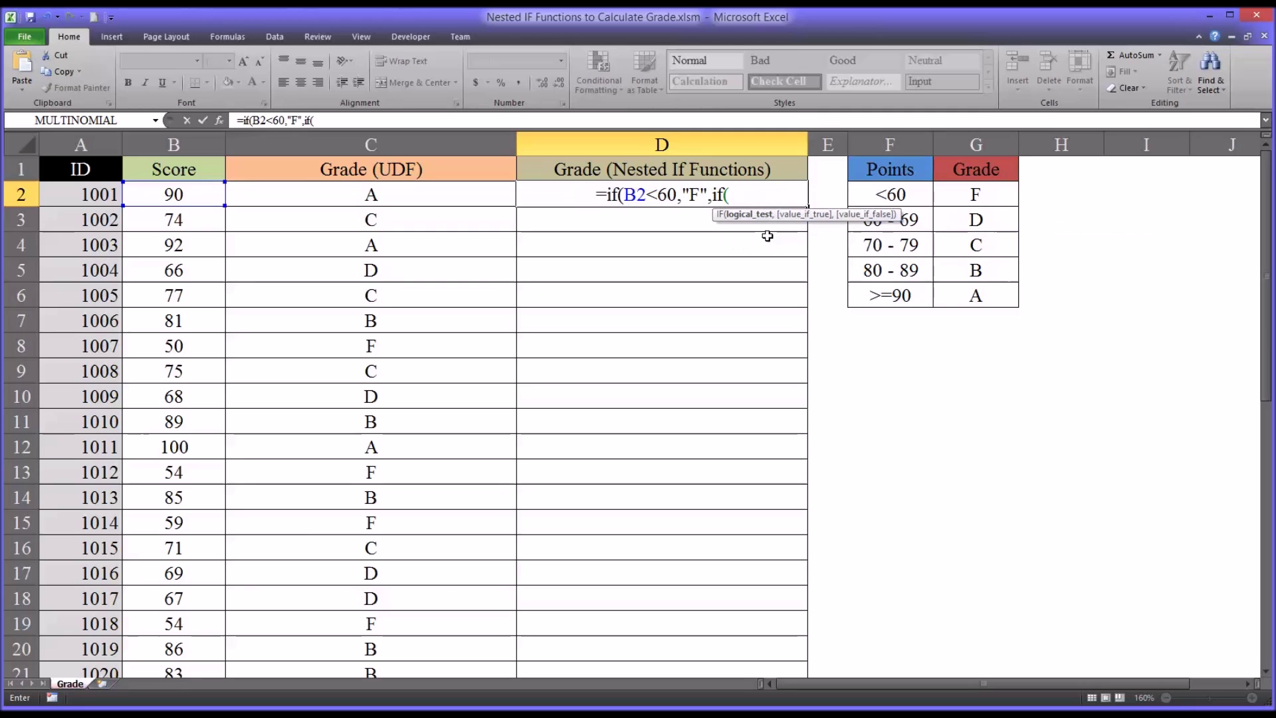
pyautogui.click(201, 196)
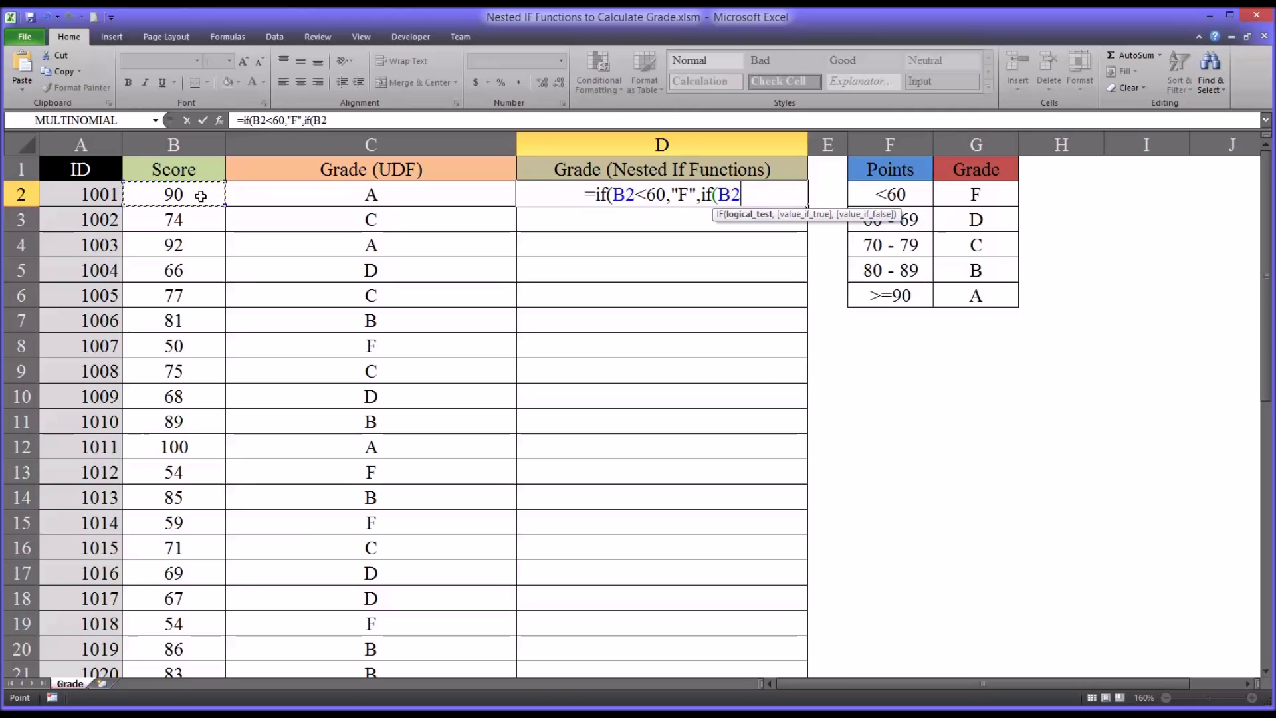
pyautogui.write('<')
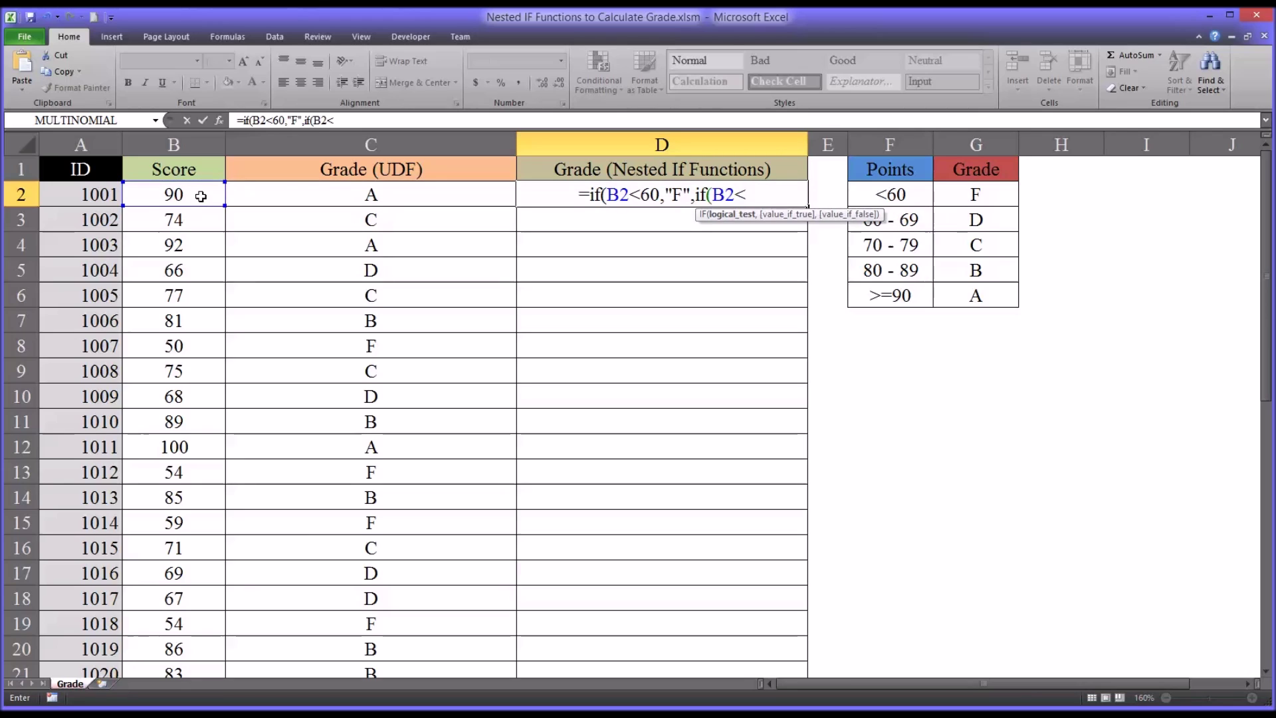
pyautogui.write('70,')
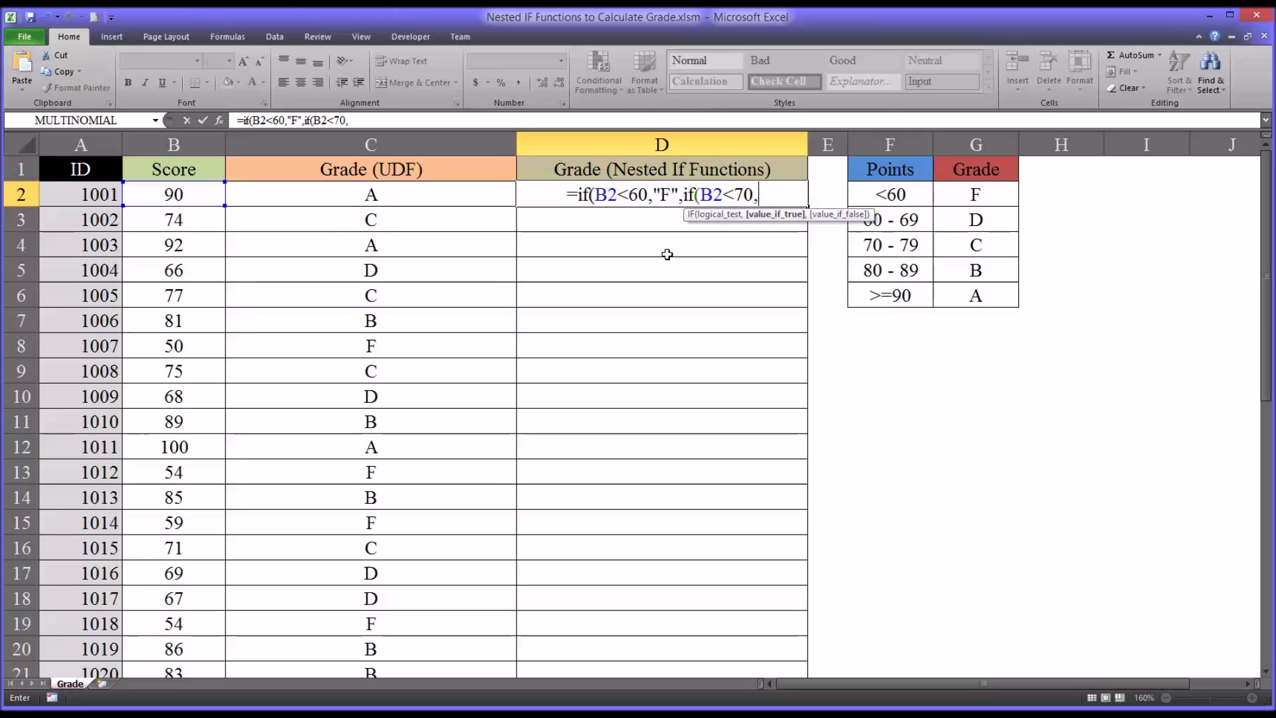
pyautogui.write('"D"')
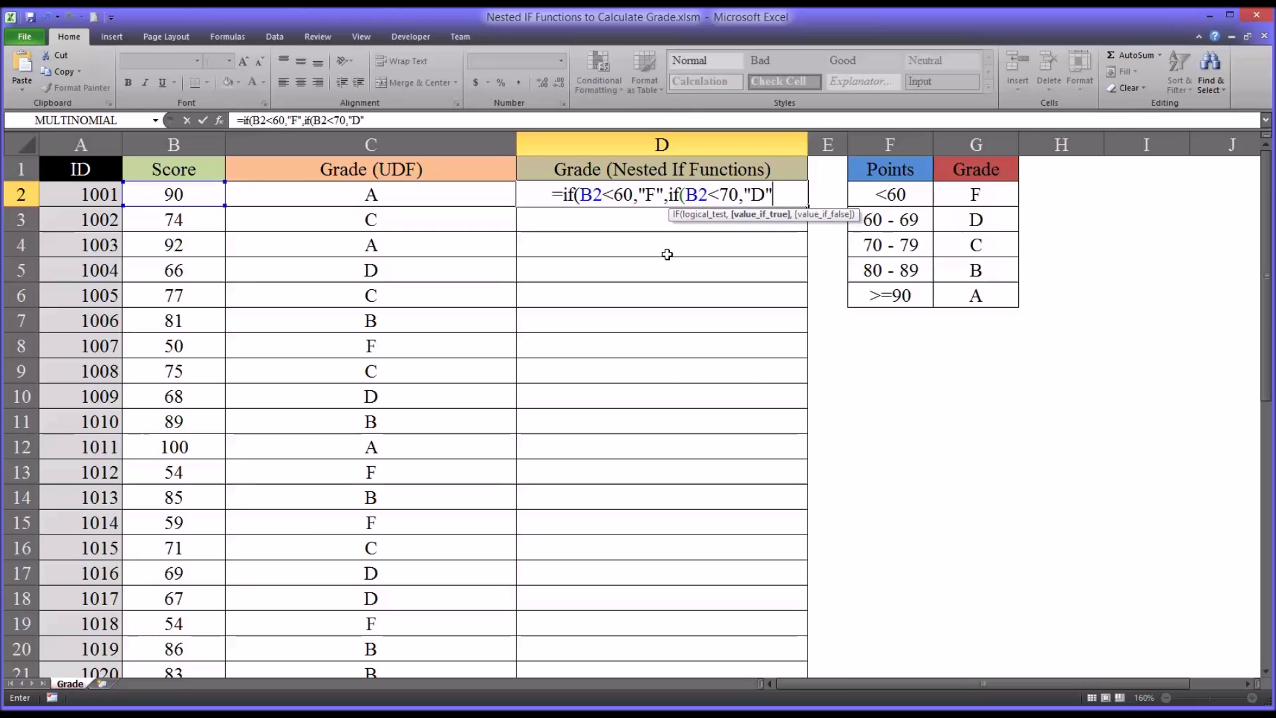
pyautogui.write(',')
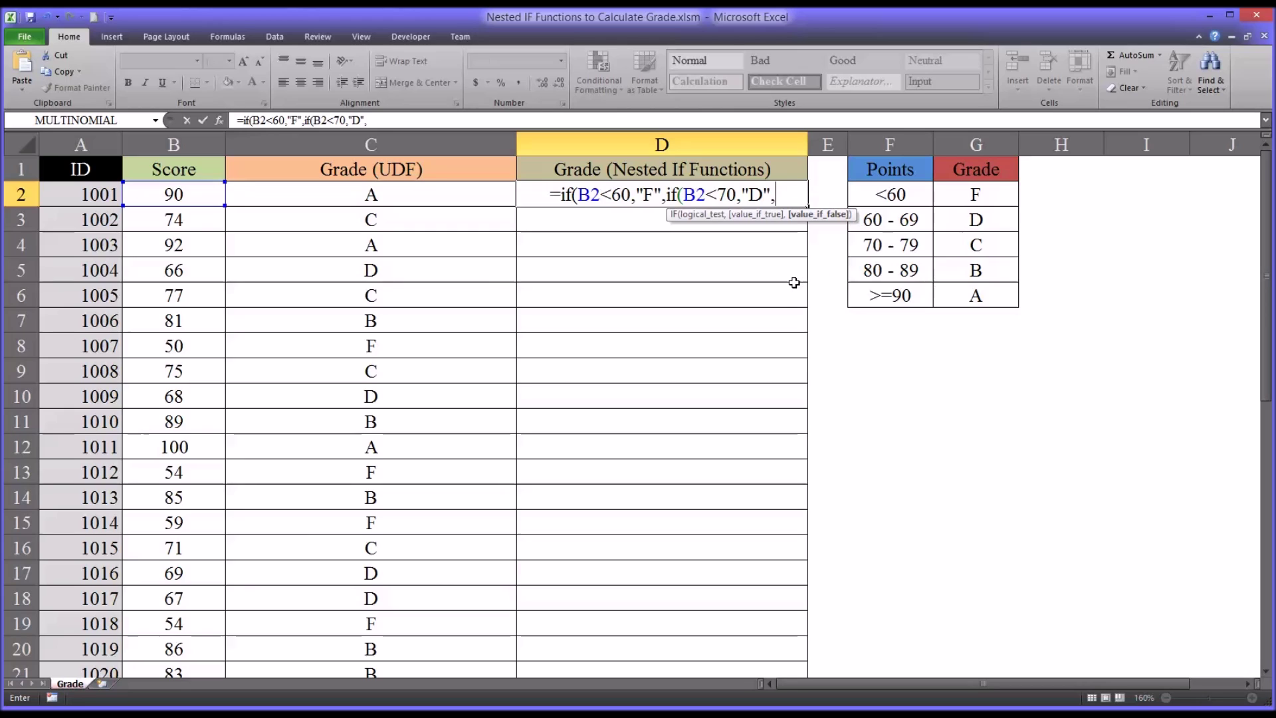
pyautogui.write('if(')
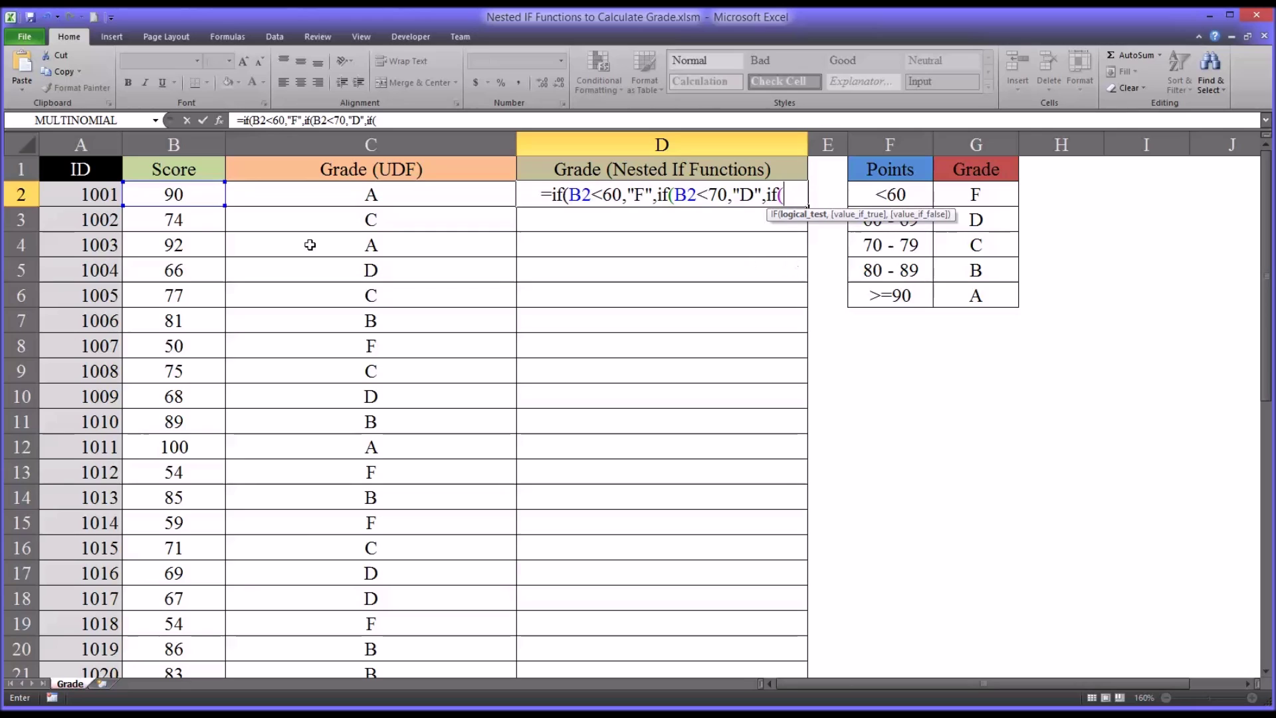
pyautogui.click(186, 200)
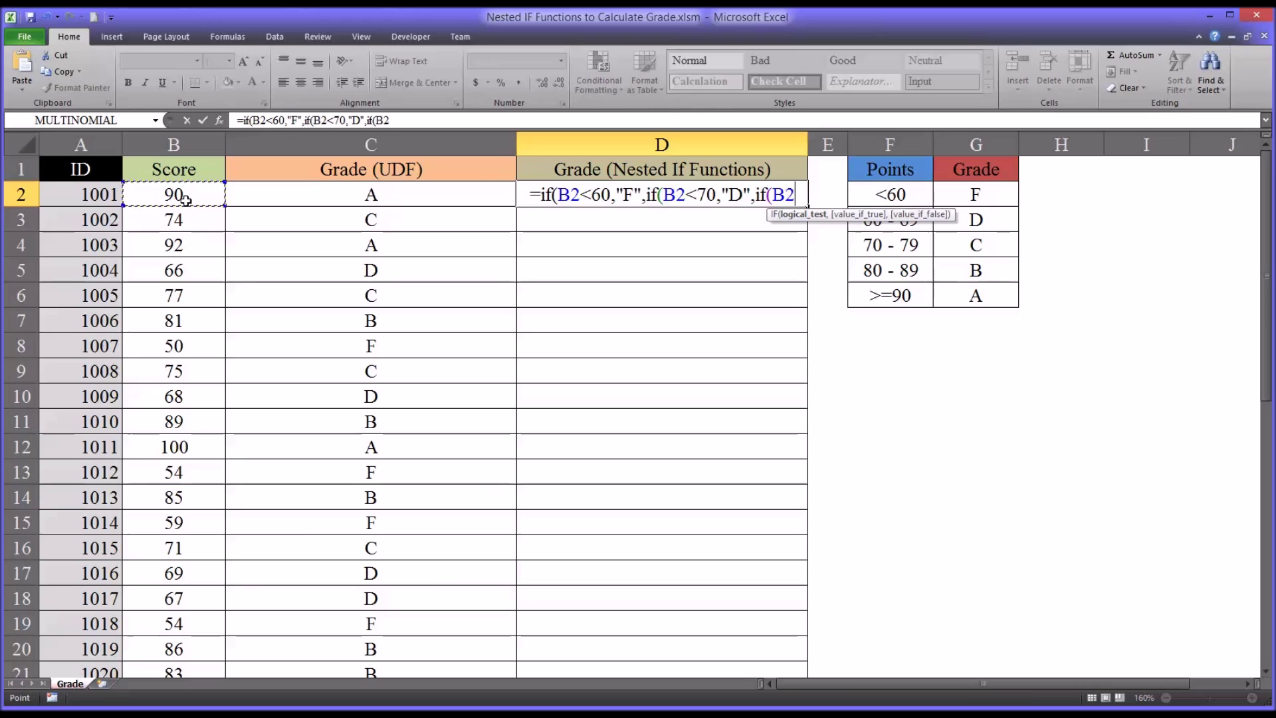
pyautogui.write('<80')
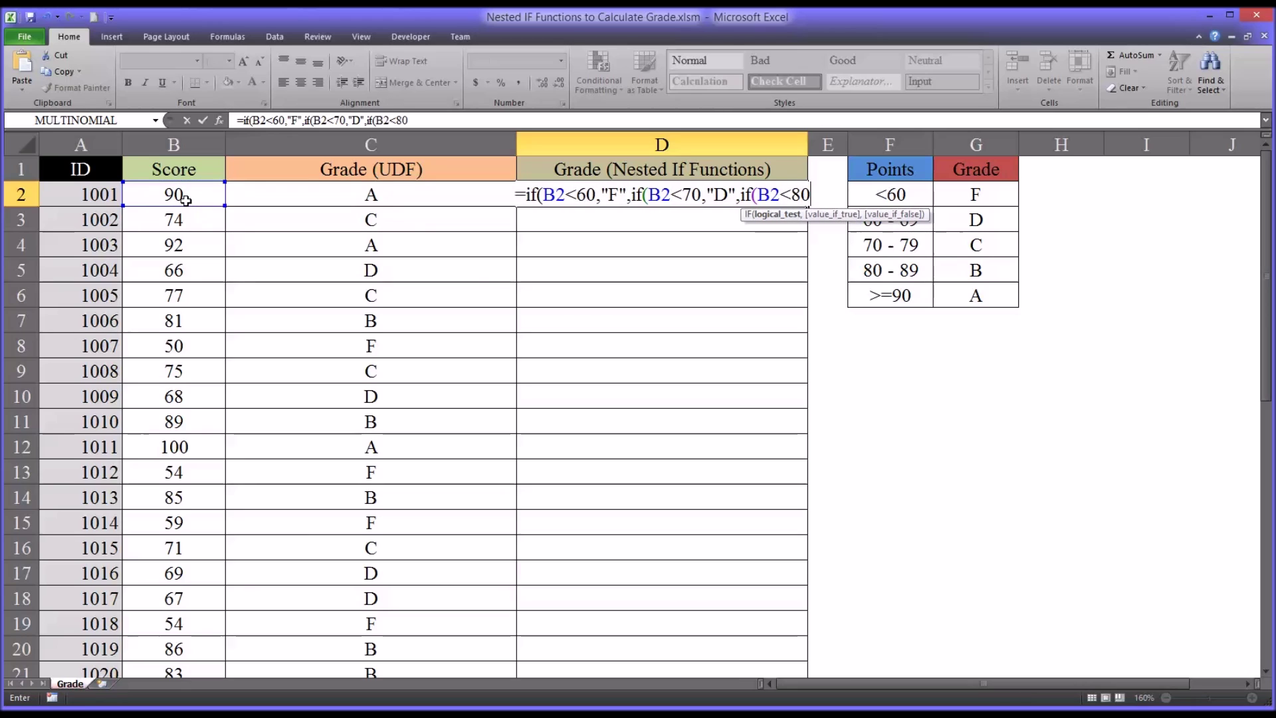
pyautogui.write(',')
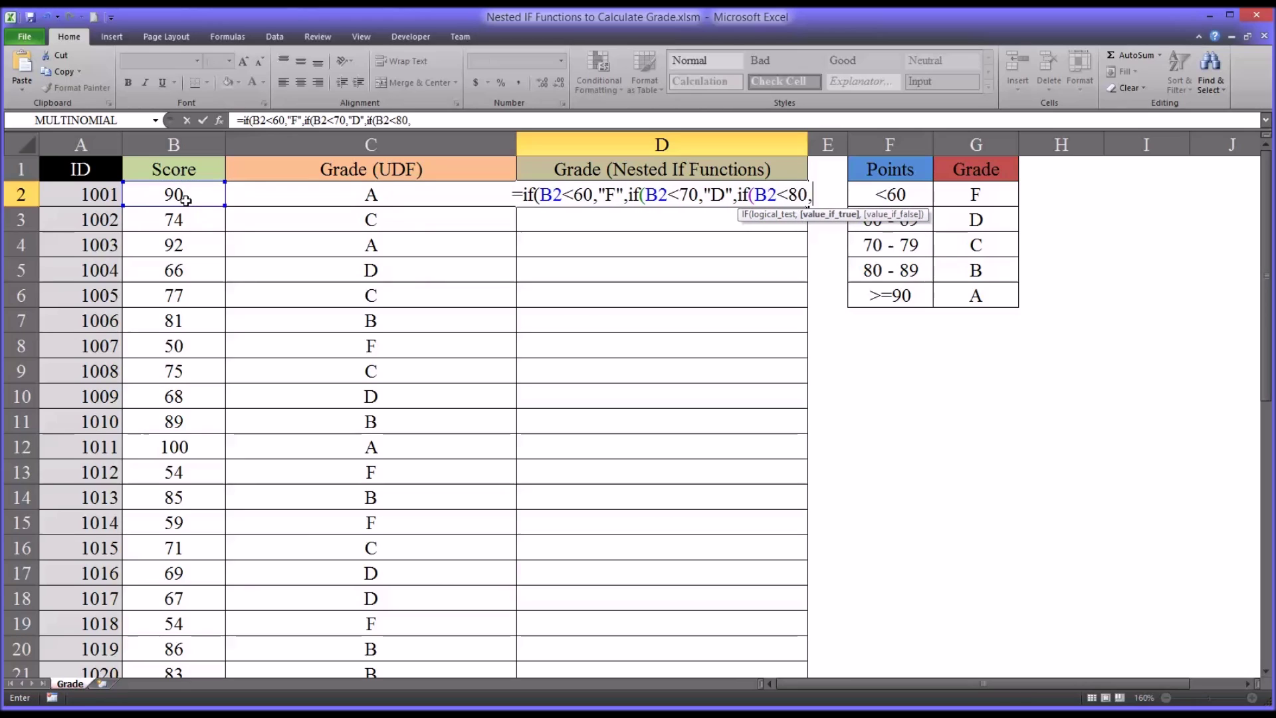
pyautogui.write('"C')
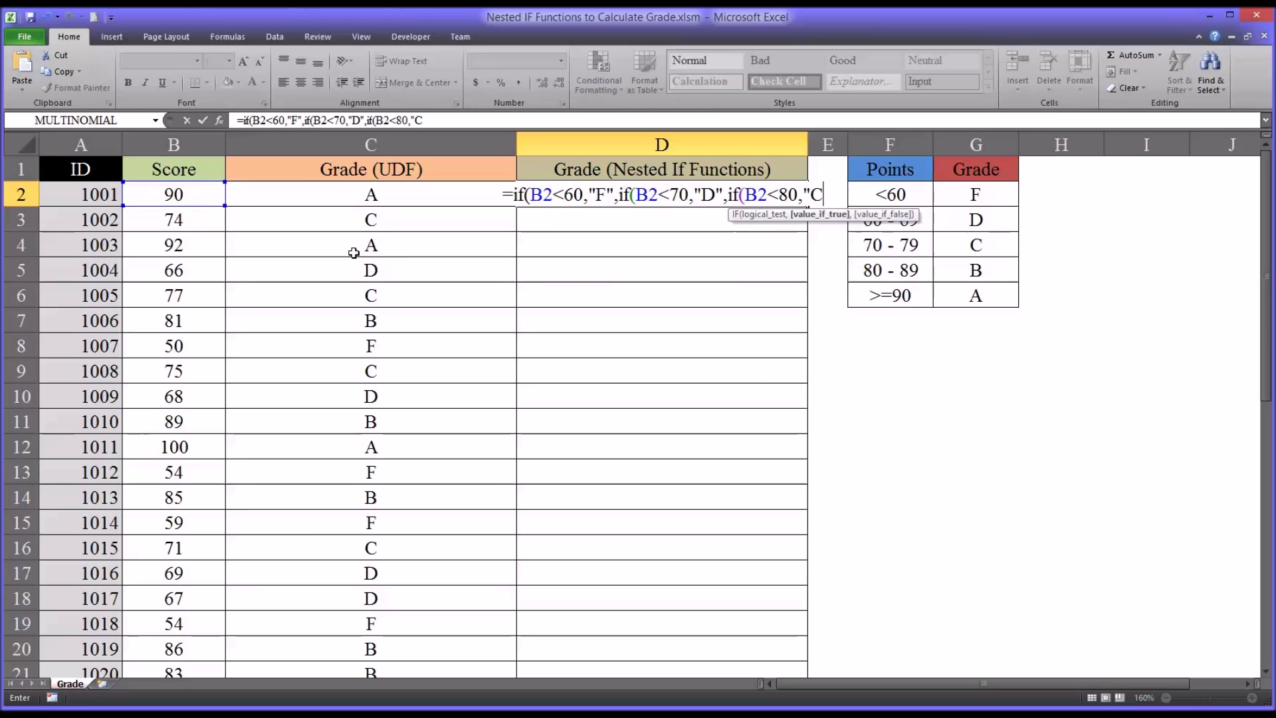
pyautogui.write('"')
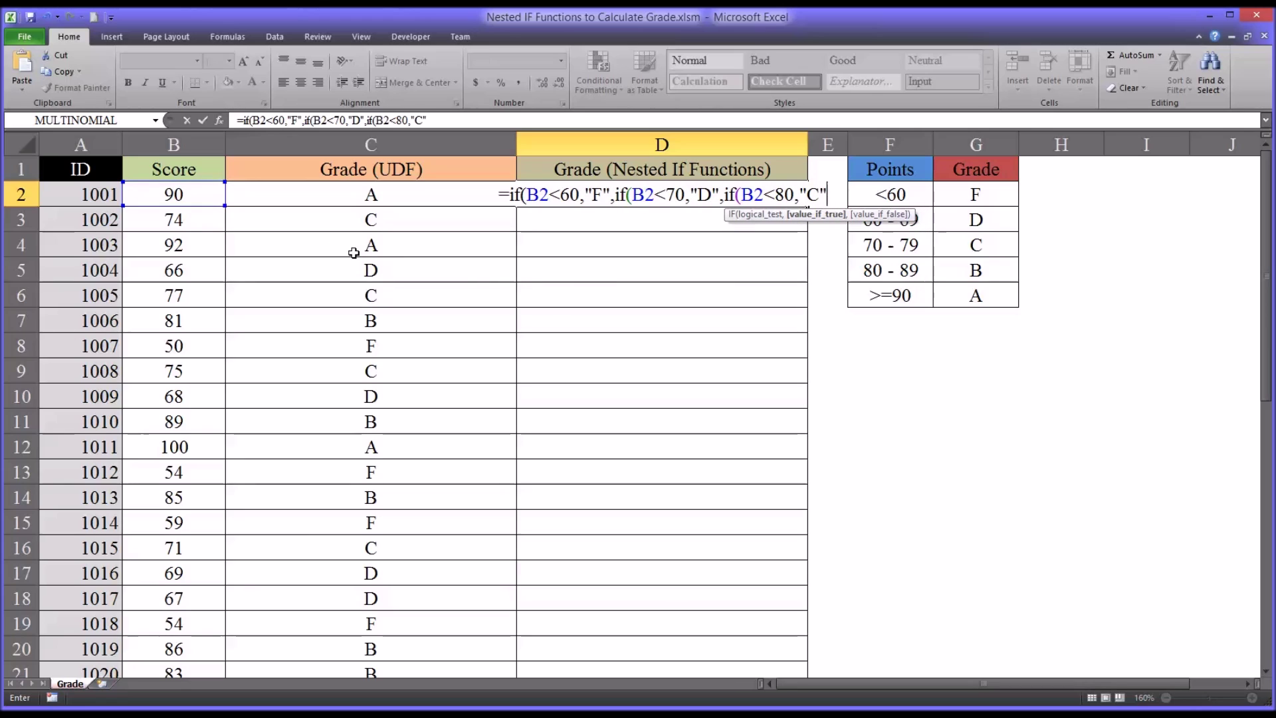
pyautogui.write(',')
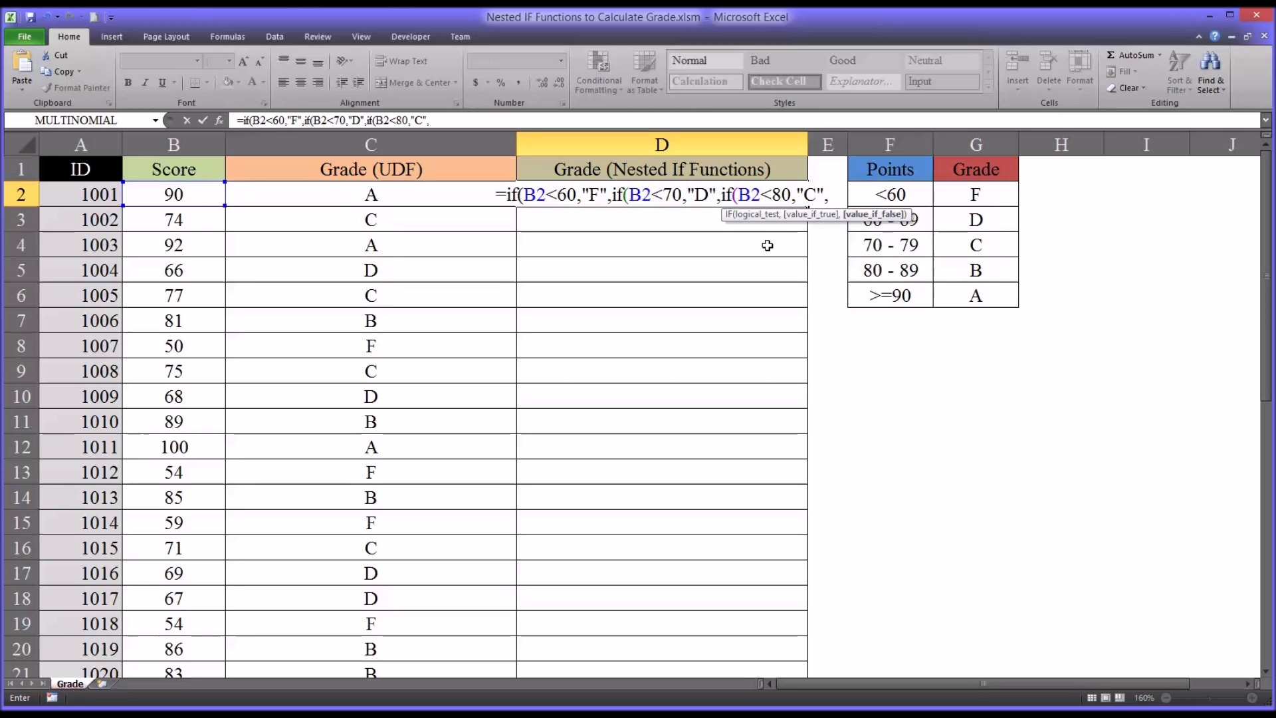
pyautogui.write('if')
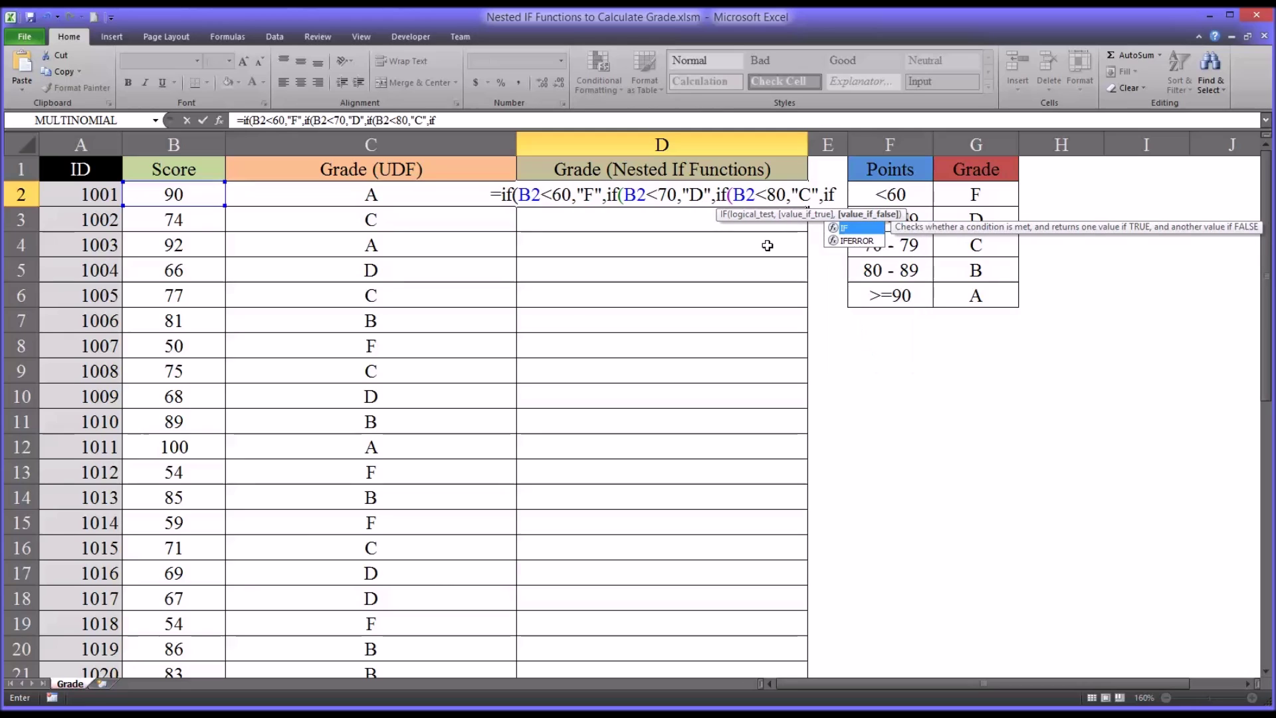
pyautogui.write('(')
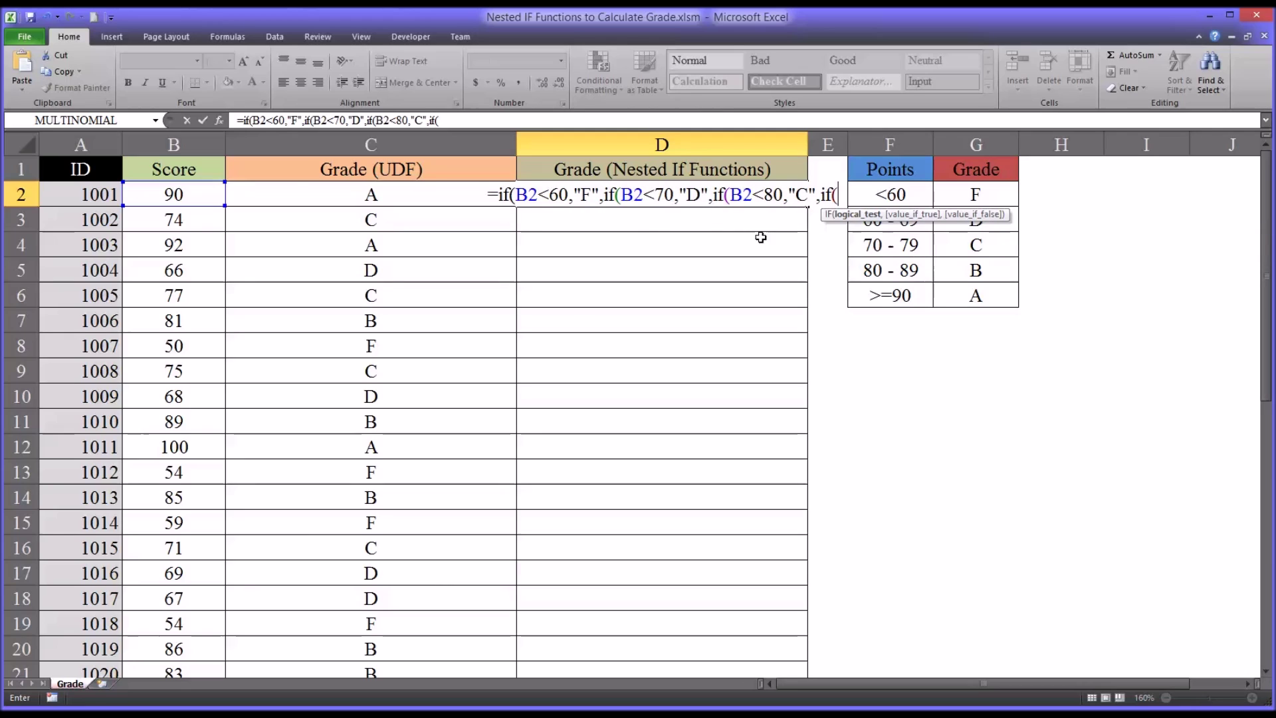
# Step: Finish D2 with B2<90 returning "B", otherwise "A", closing all parentheses so D2 shows A
pyautogui.click(199, 198)
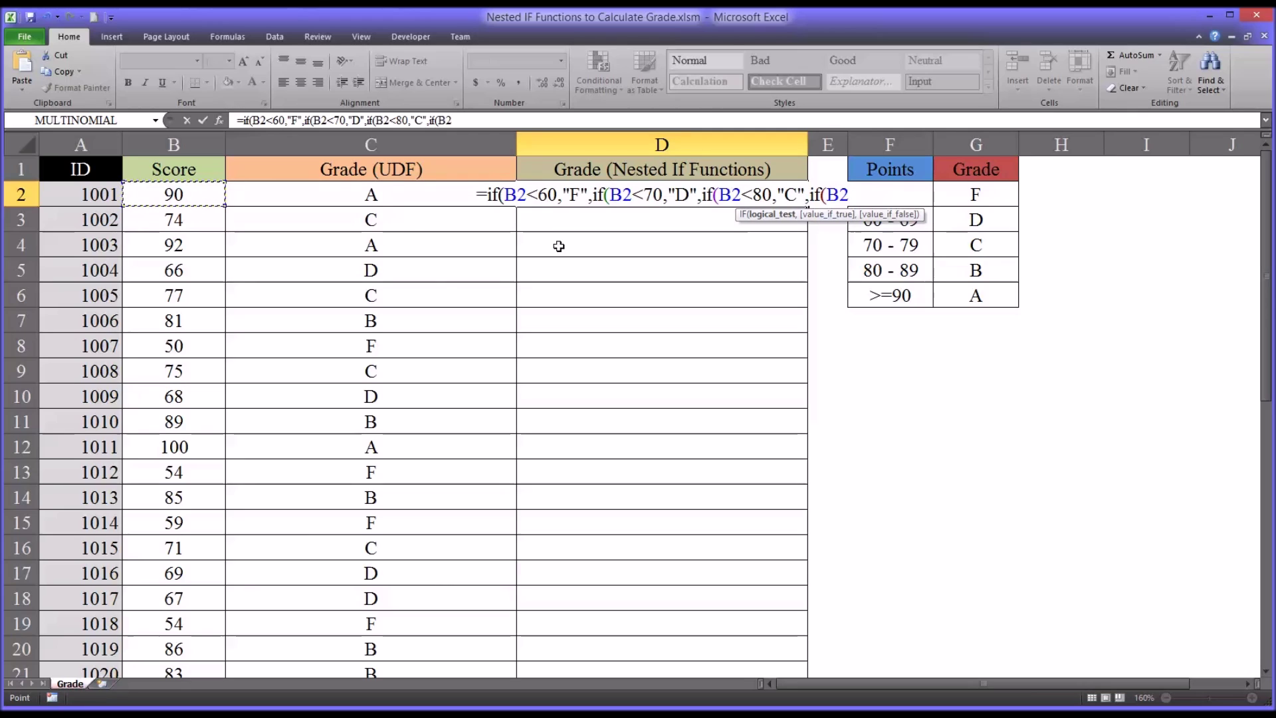
pyautogui.write('<')
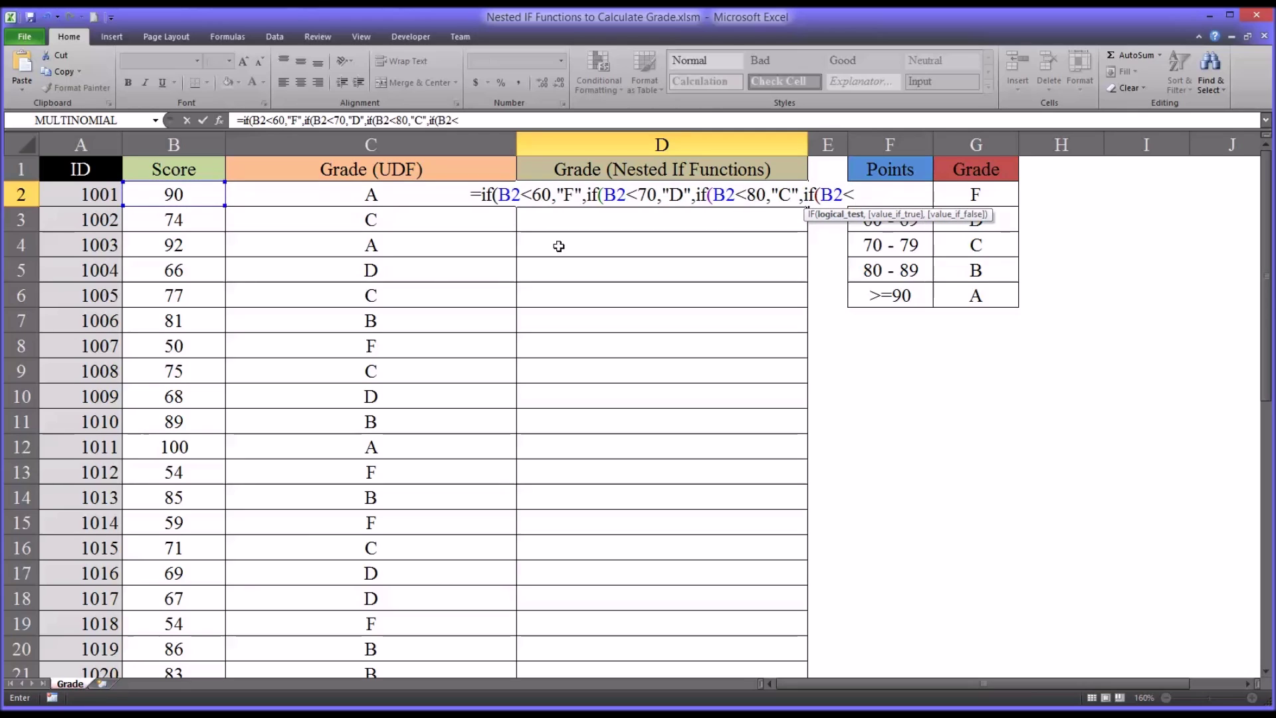
pyautogui.write('90,')
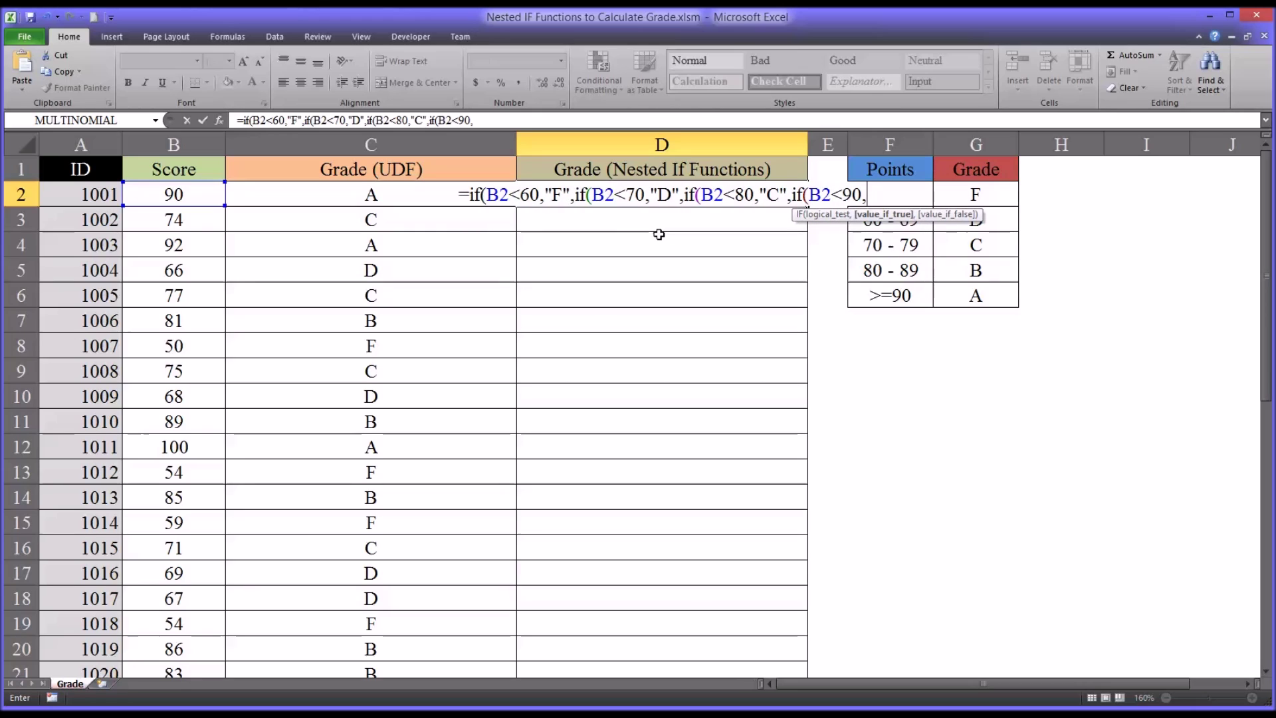
pyautogui.write('"')
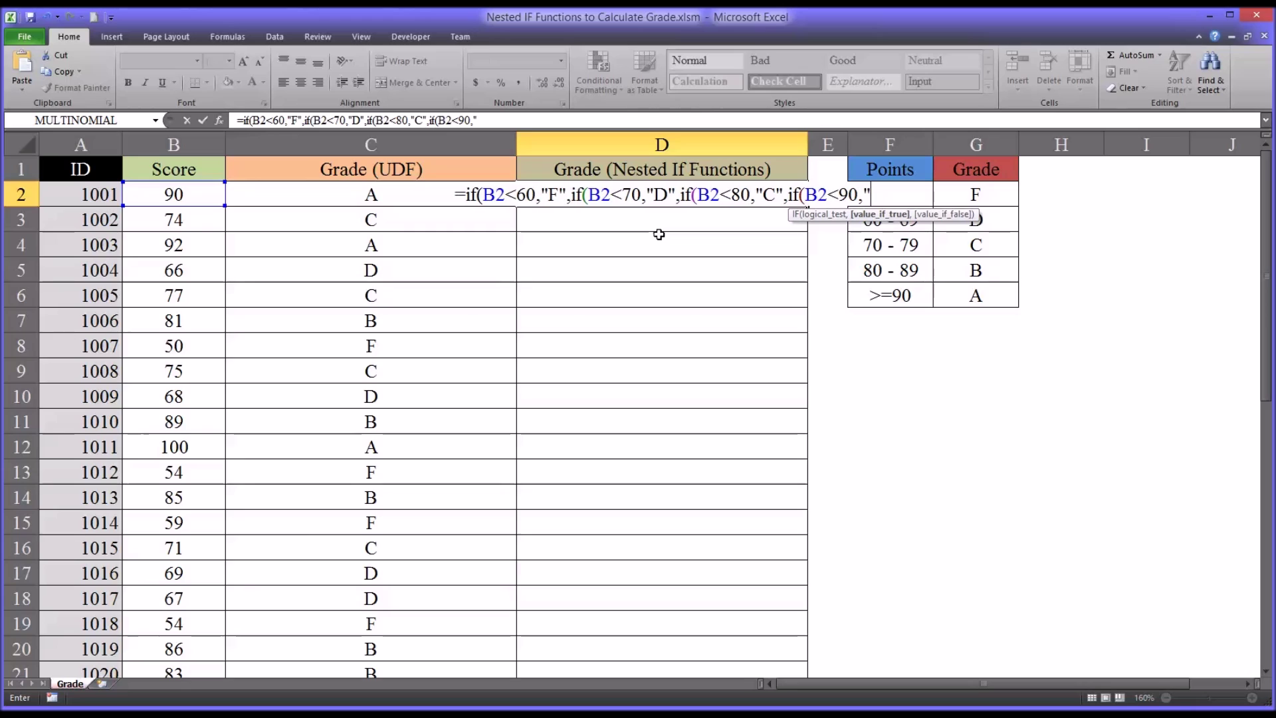
pyautogui.write('B"')
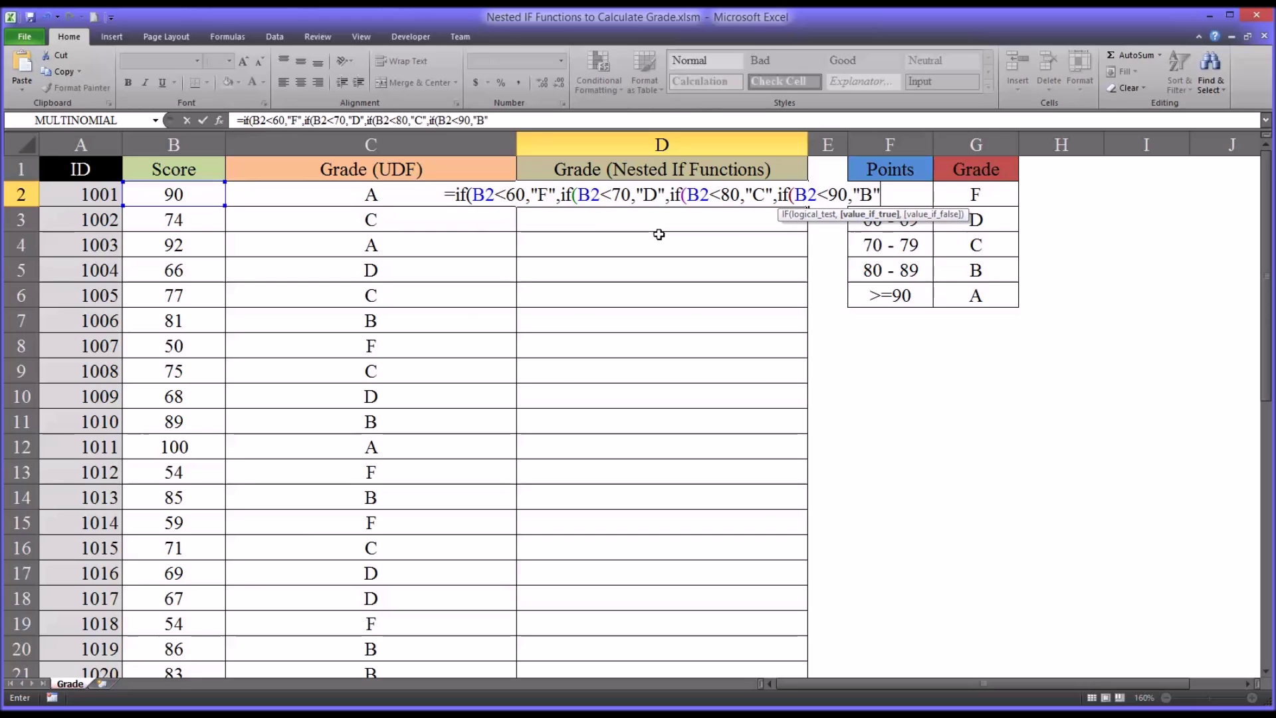
pyautogui.write(',')
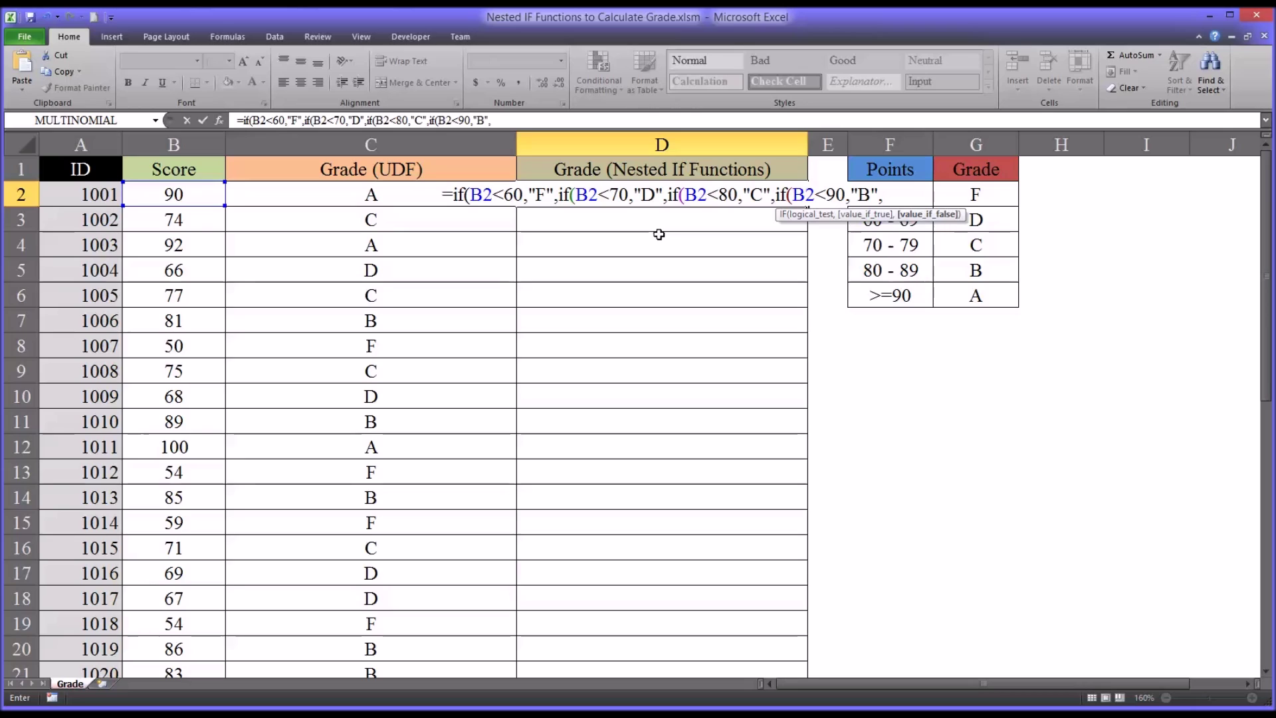
pyautogui.write('","A"')
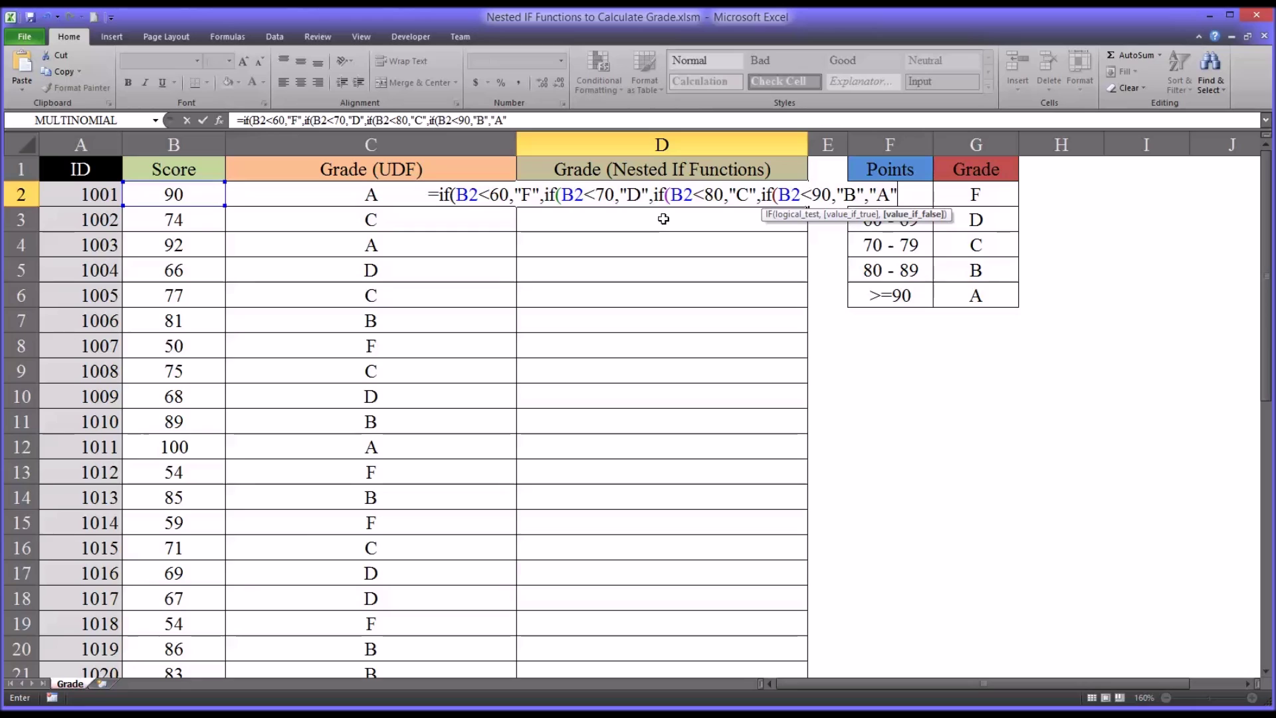
pyautogui.write('))))')
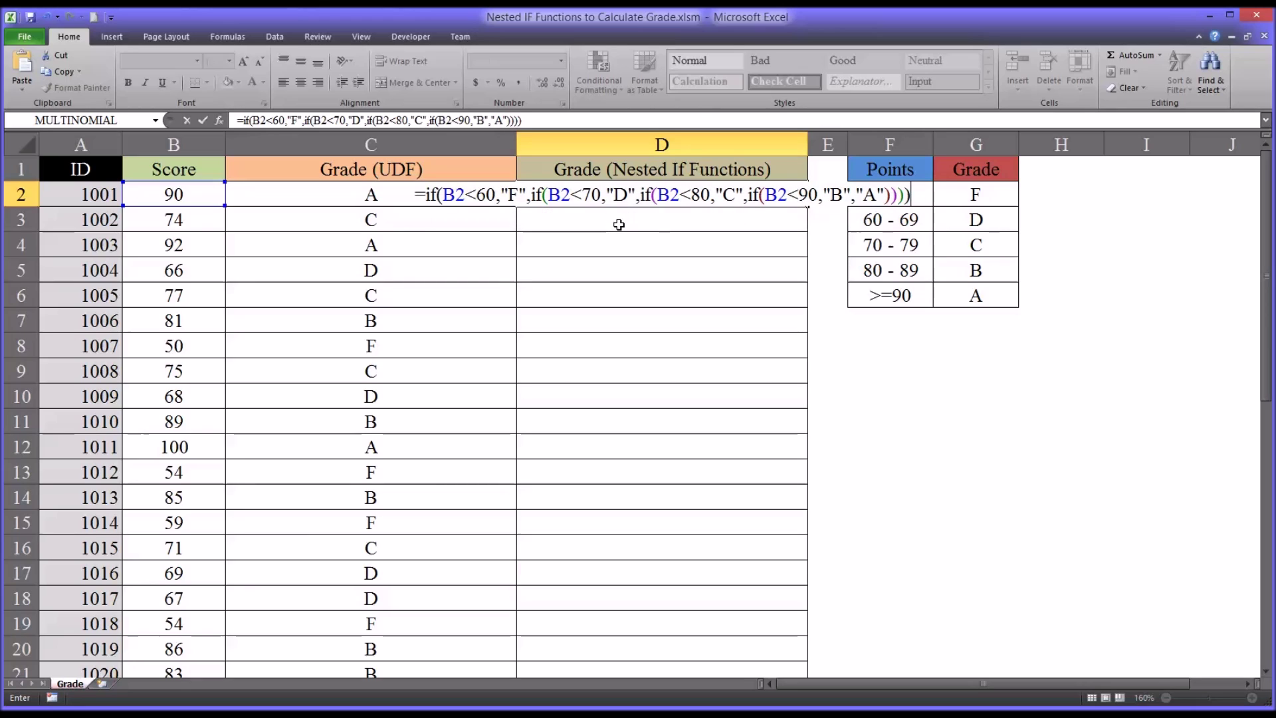
pyautogui.press('Return')
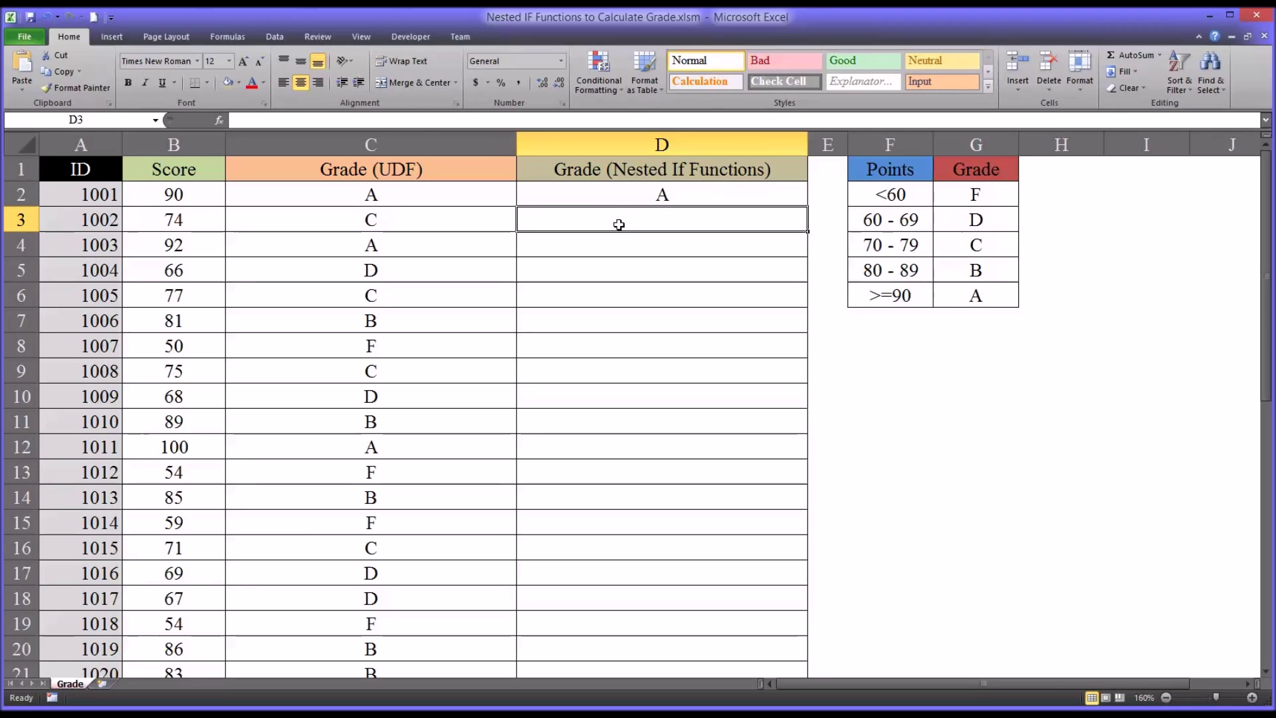
pyautogui.click(620, 197)
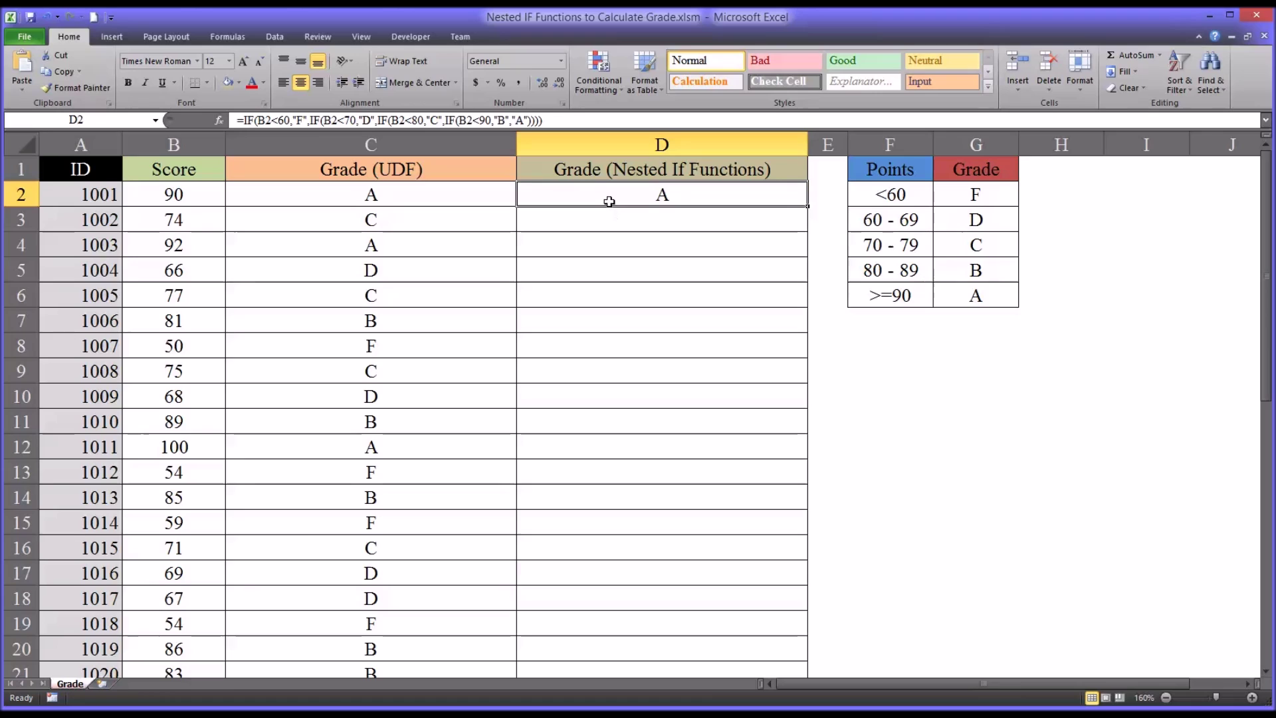
# Step: Compare D2 with C2, then fill D2's nested IF down to row 41
pyautogui.click(422, 199)
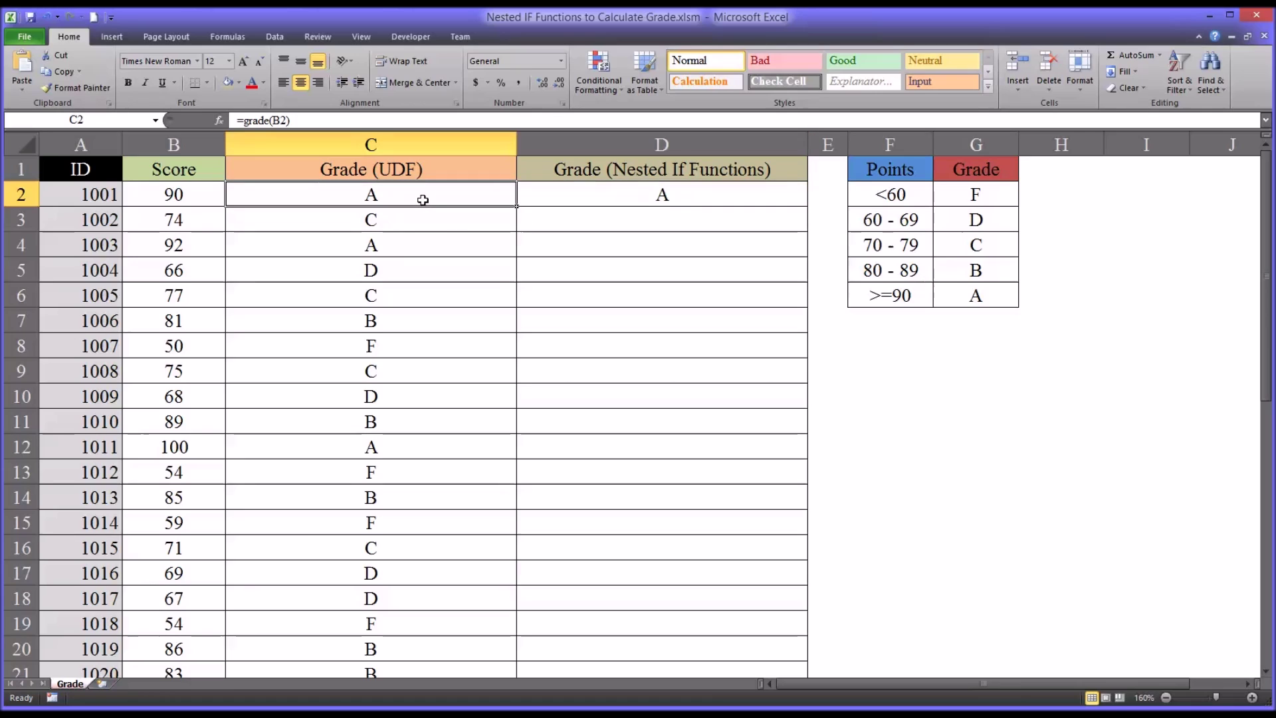
pyautogui.click(560, 190)
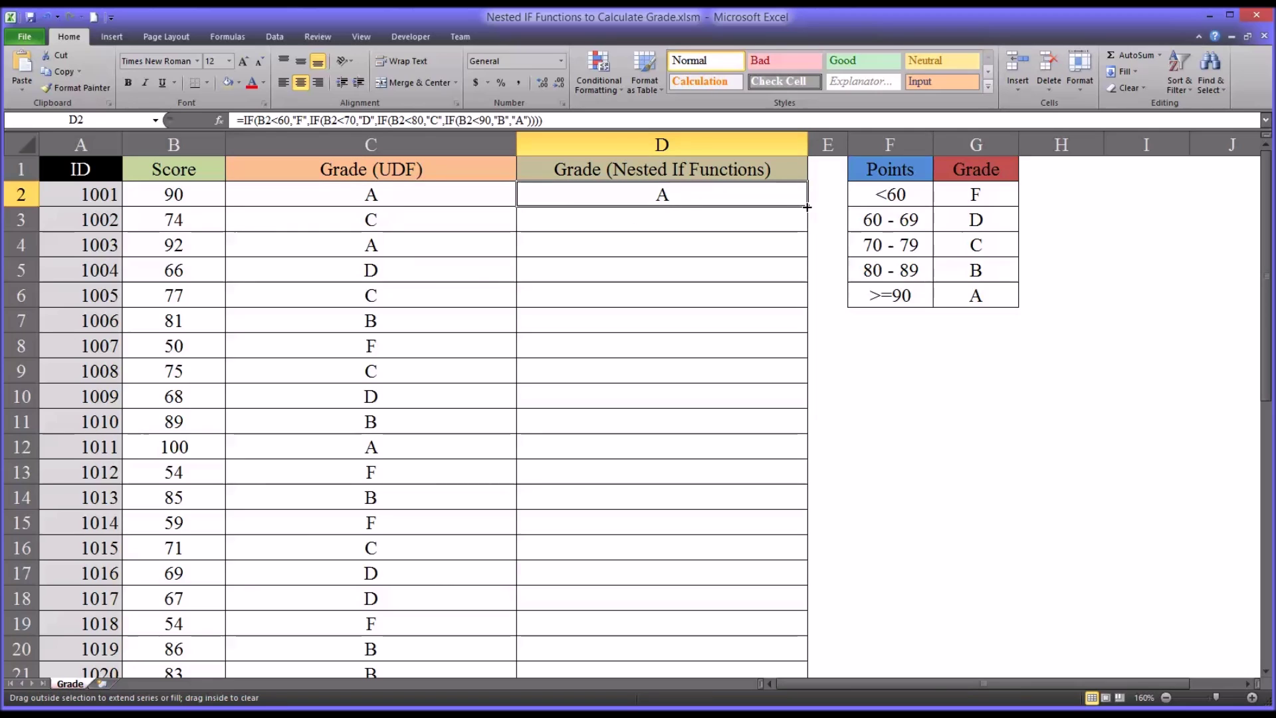
pyautogui.moveTo(806, 207); pyautogui.dragTo(784, 648)
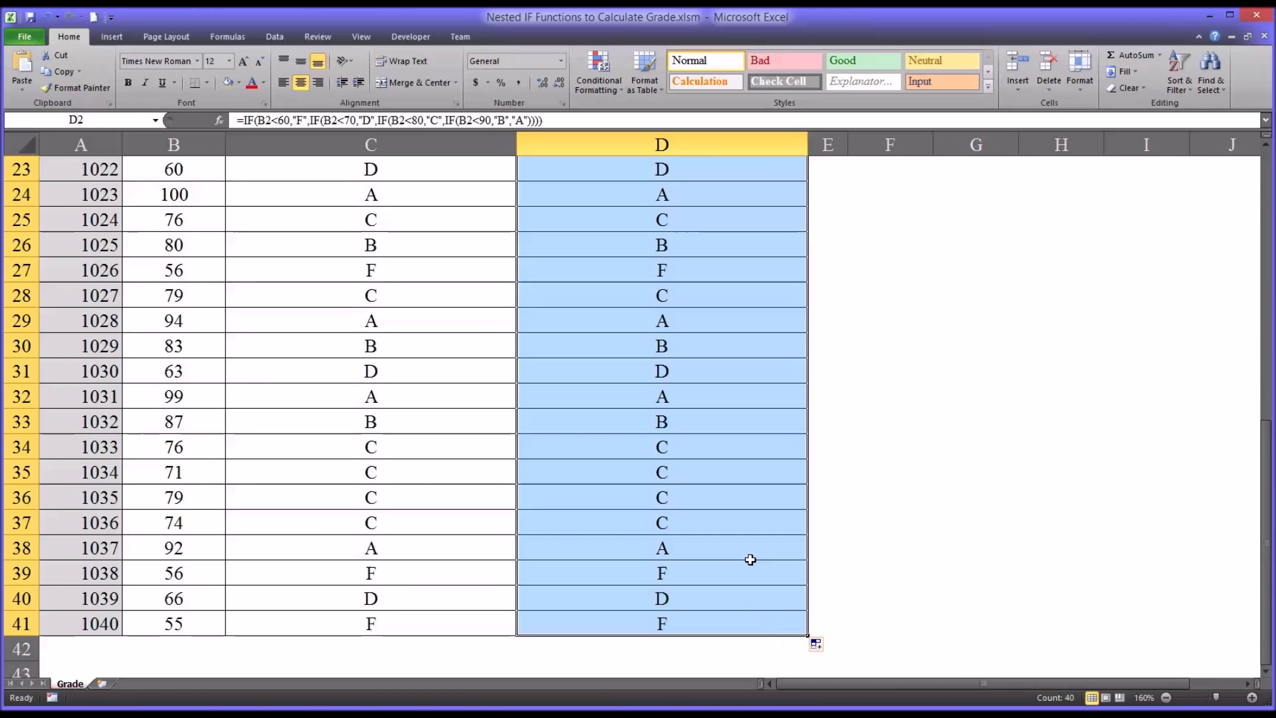
pyautogui.moveTo(1255, 514); pyautogui.dragTo(1230, 245)
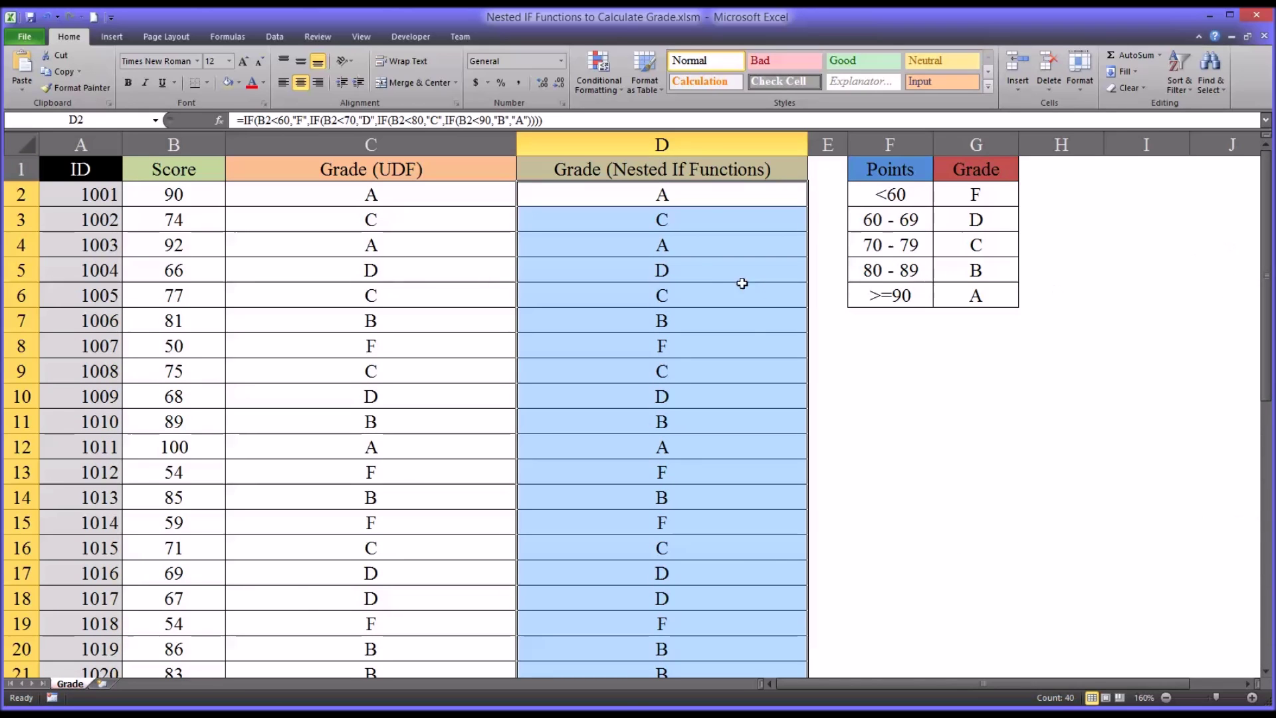
pyautogui.click(701, 200)
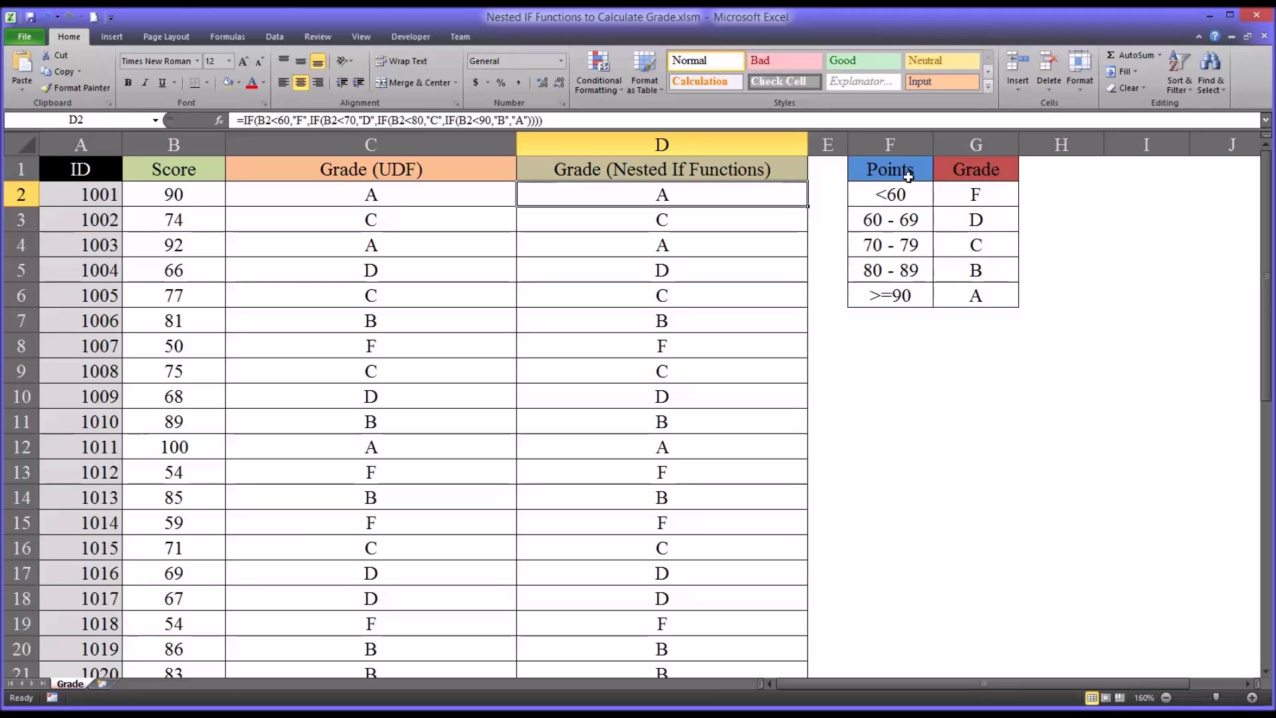
pyautogui.moveTo(908, 176); pyautogui.dragTo(965, 293)
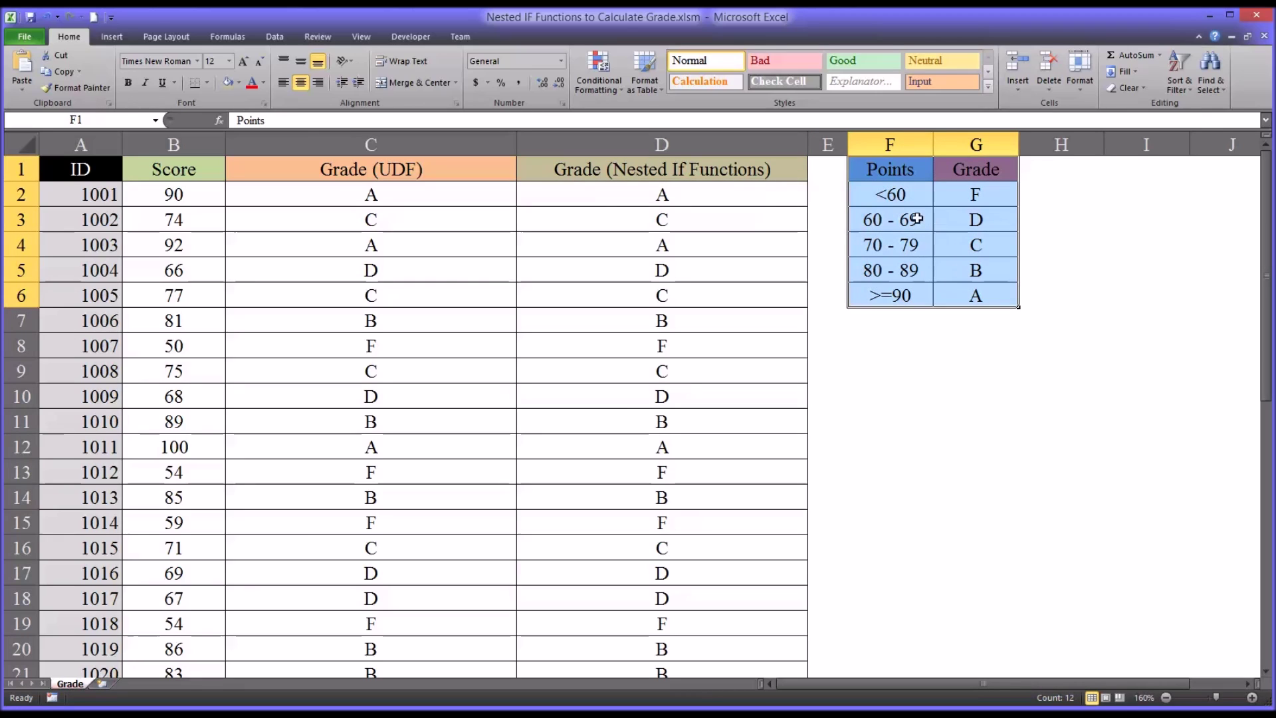
pyautogui.click(905, 194)
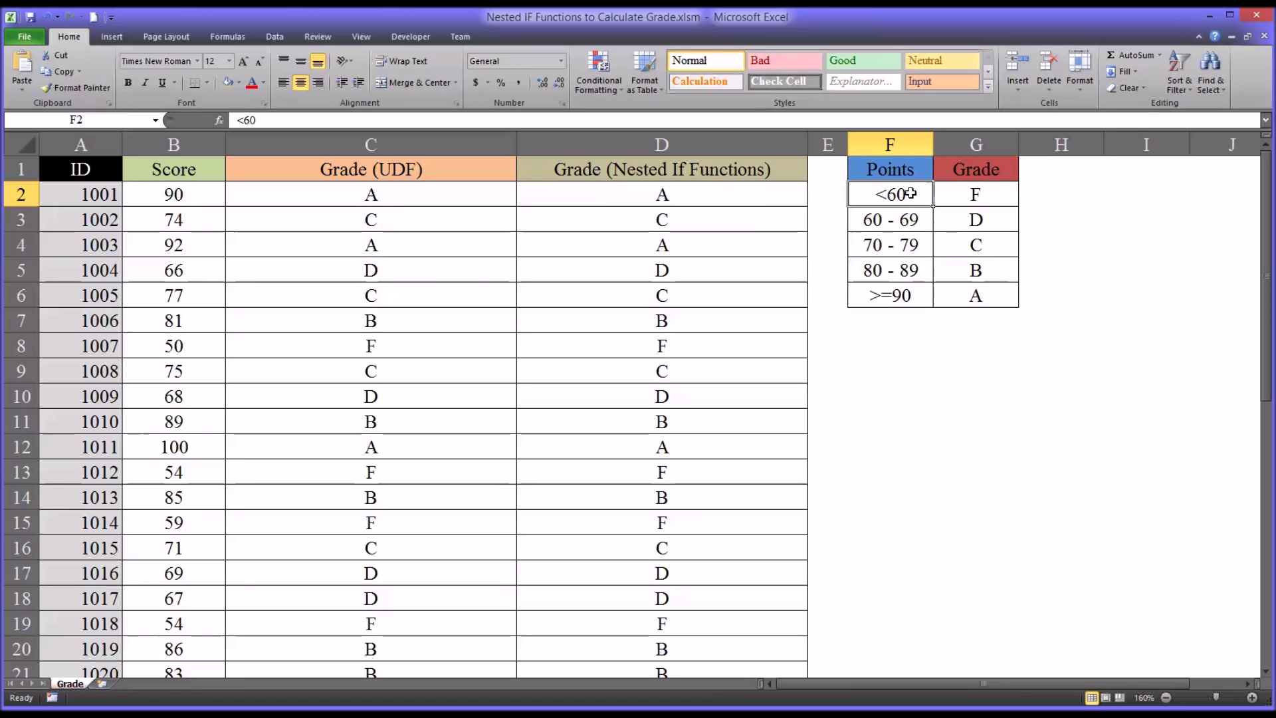
pyautogui.click(904, 295)
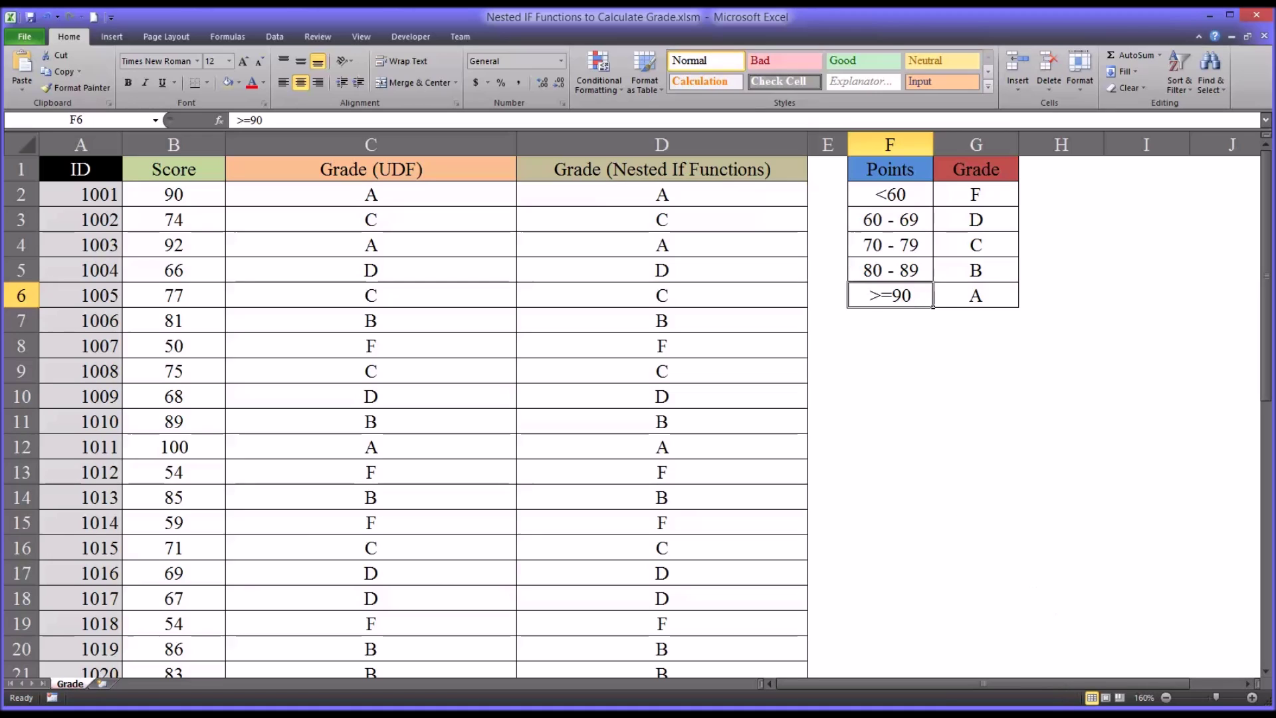
pyautogui.click(758, 201)
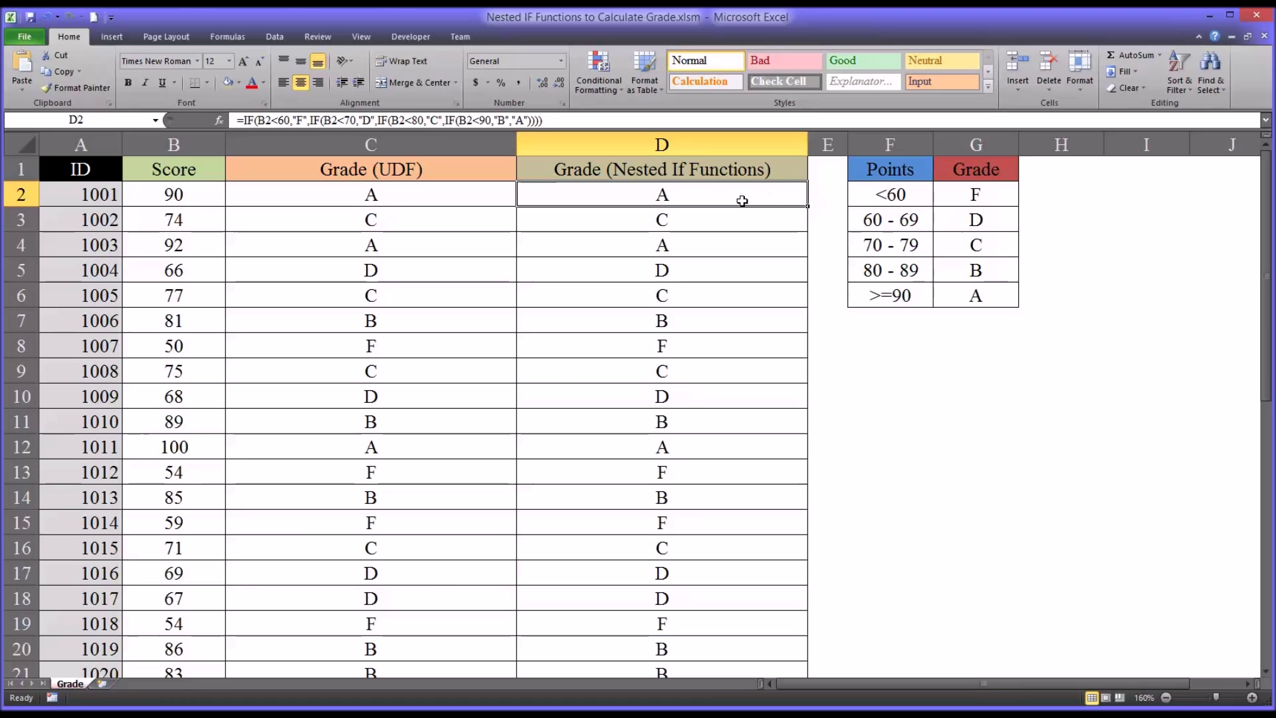
pyautogui.moveTo(874, 176); pyautogui.dragTo(939, 293)
# Step: Replace the Points ranges in F2:F6 with cutoffs 60, 70, 80, 90 and 100
pyautogui.click(885, 198)
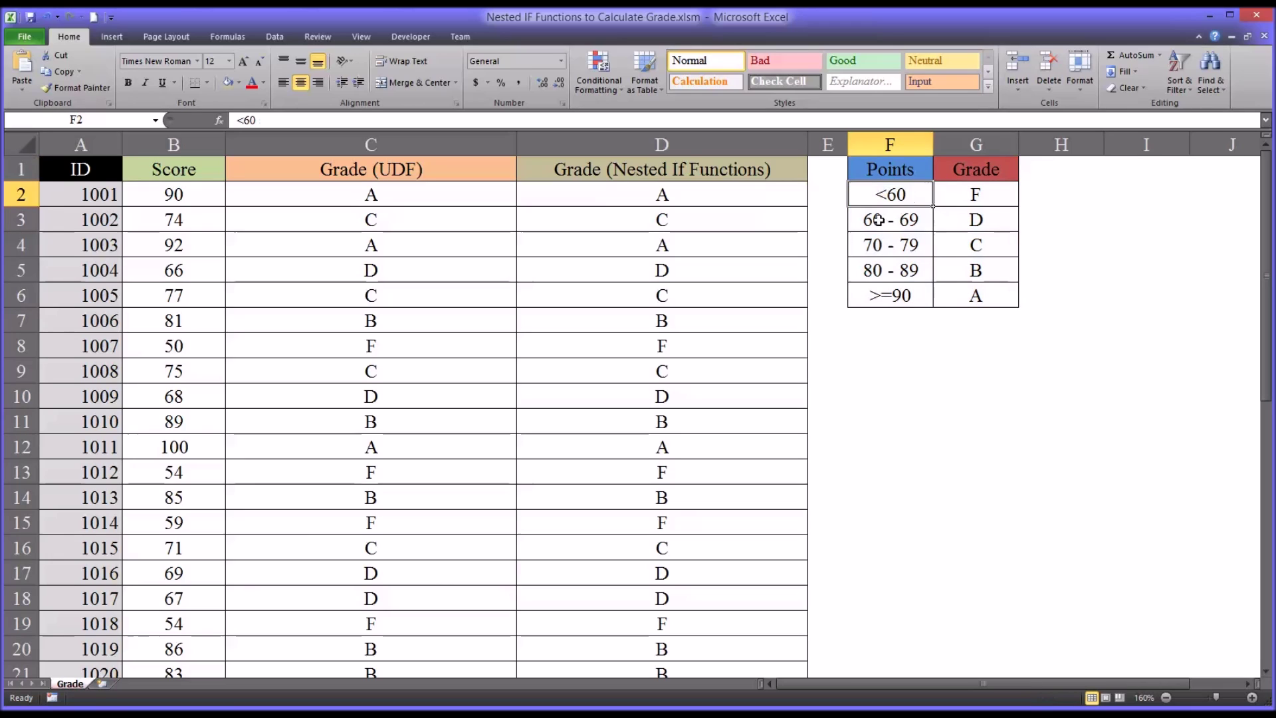
pyautogui.click(878, 220)
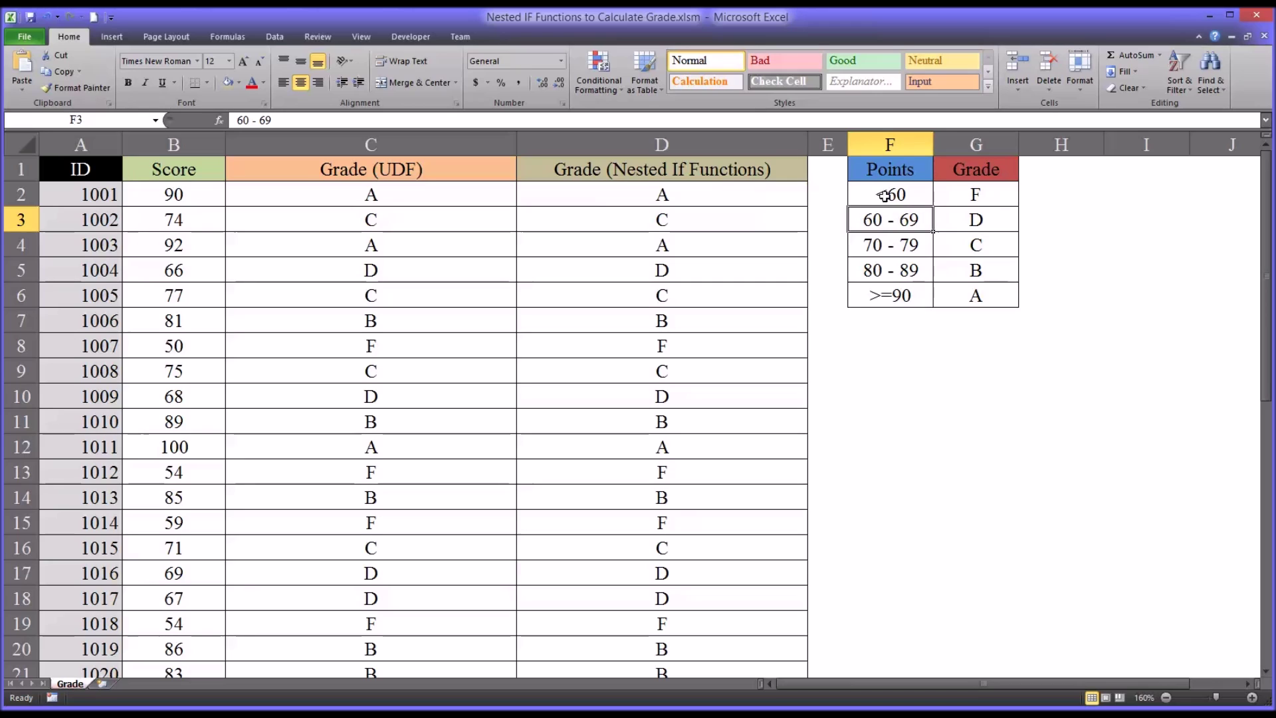
pyautogui.click(883, 197)
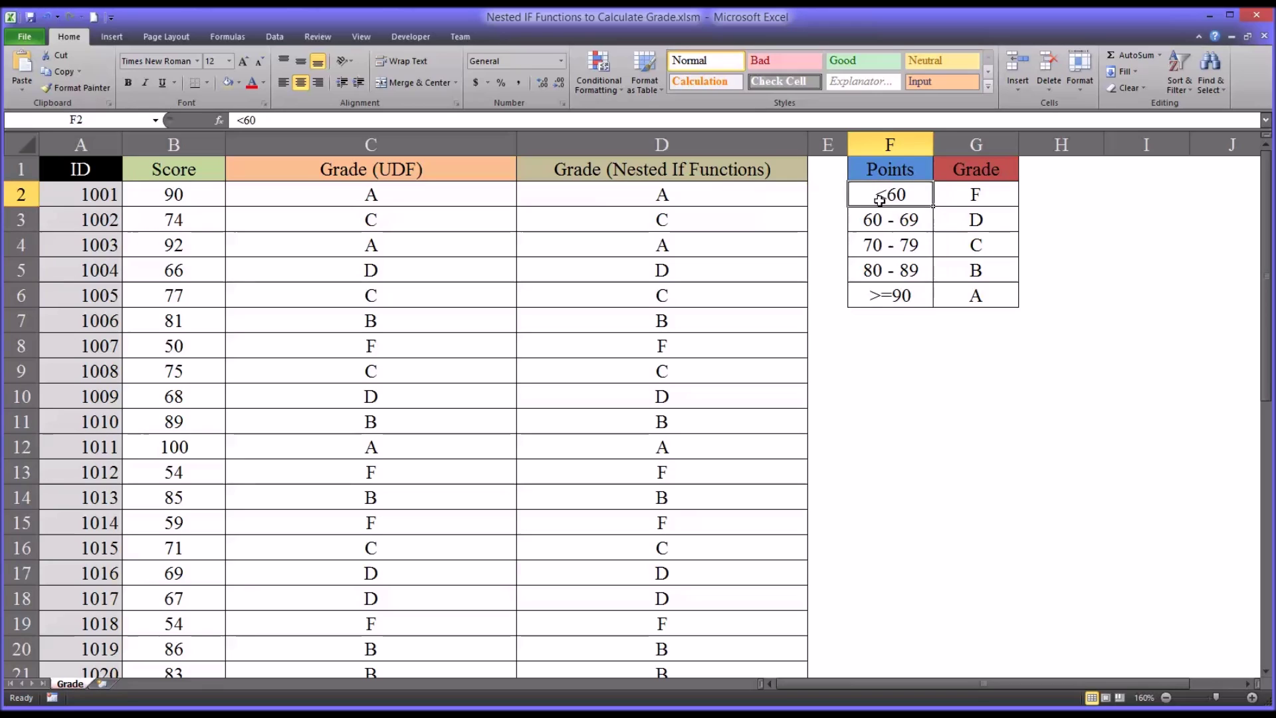
pyautogui.doubleClick(879, 199)
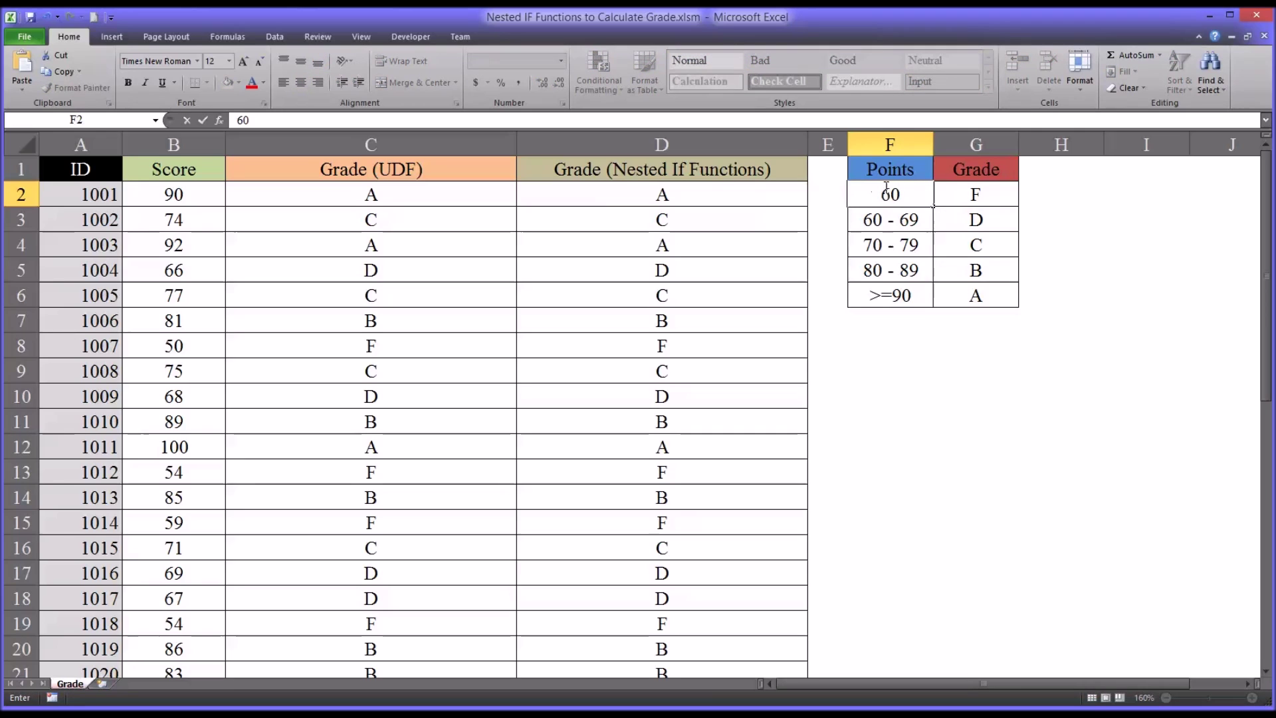
pyautogui.press('Return')
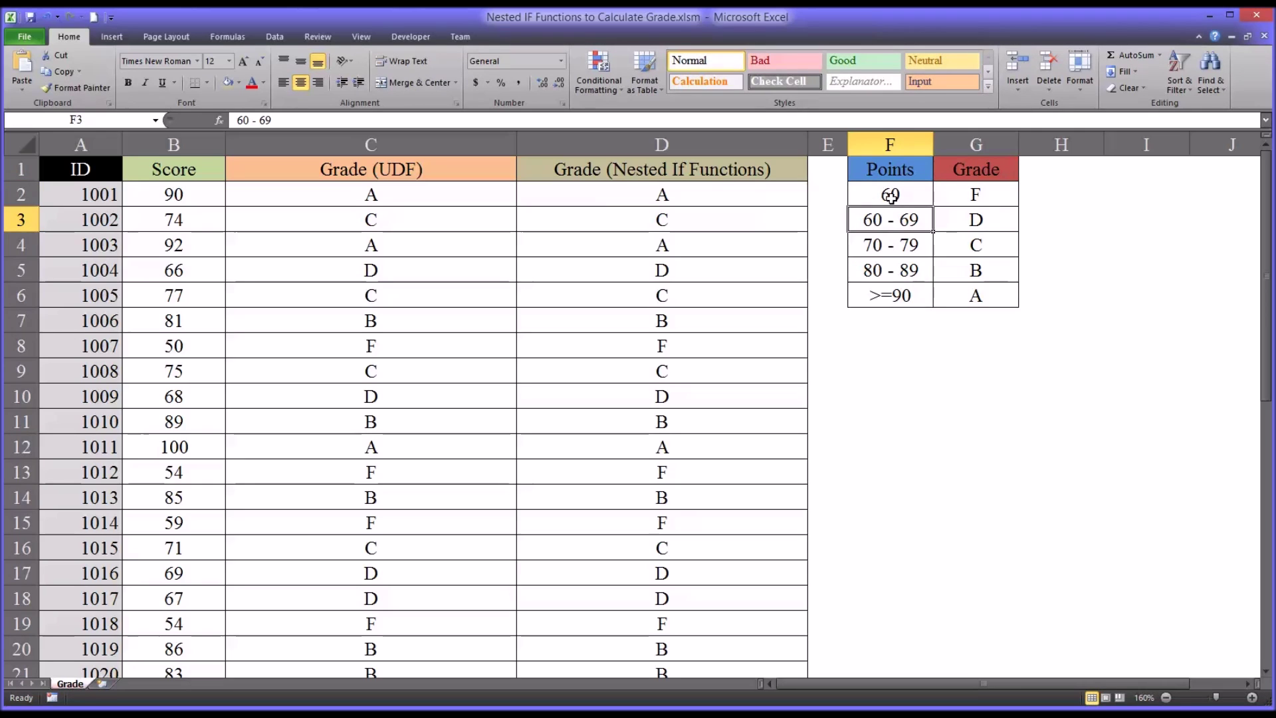
pyautogui.write('70')
pyautogui.press('Return')
pyautogui.write('8')
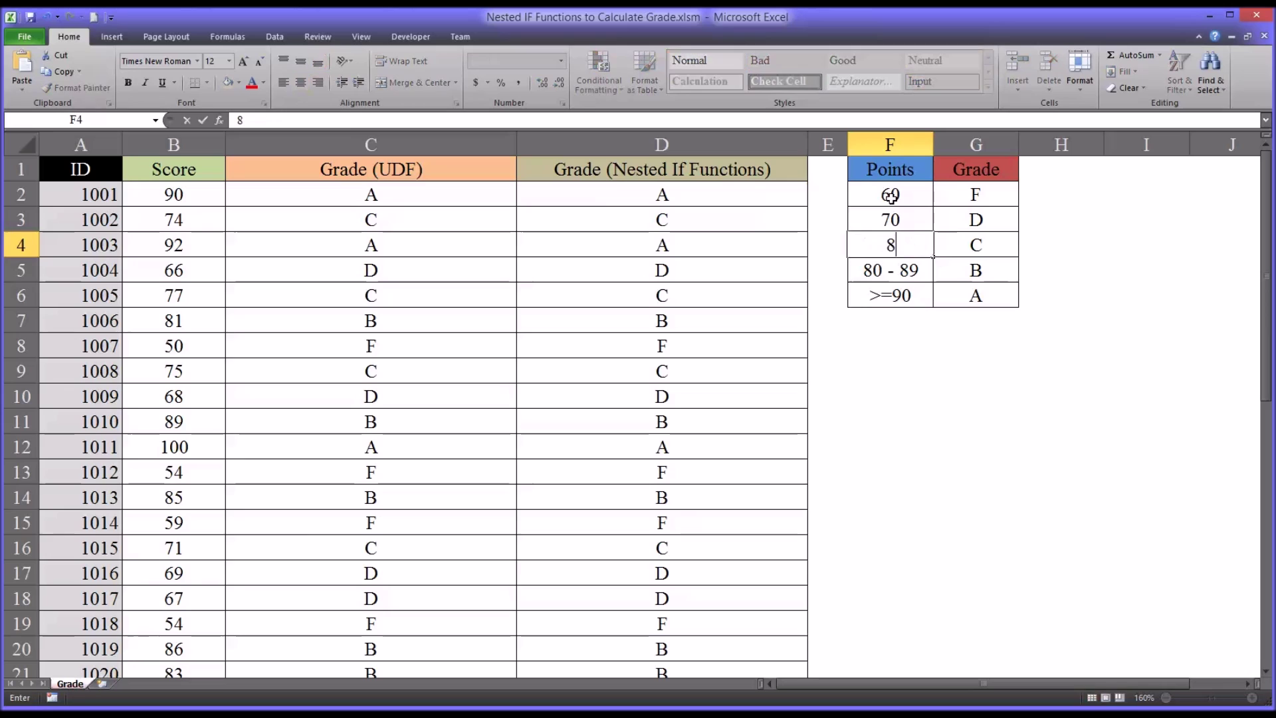
pyautogui.write('0')
pyautogui.press('Return')
pyautogui.write('90')
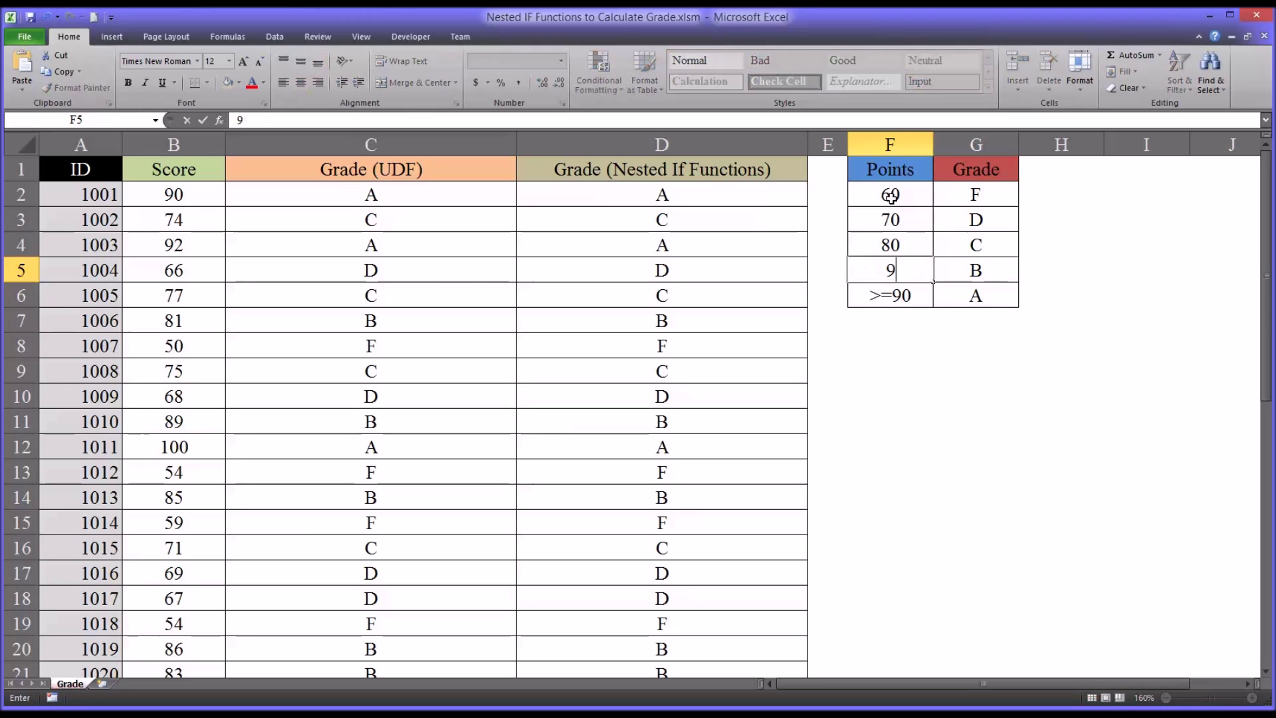
pyautogui.press('Return')
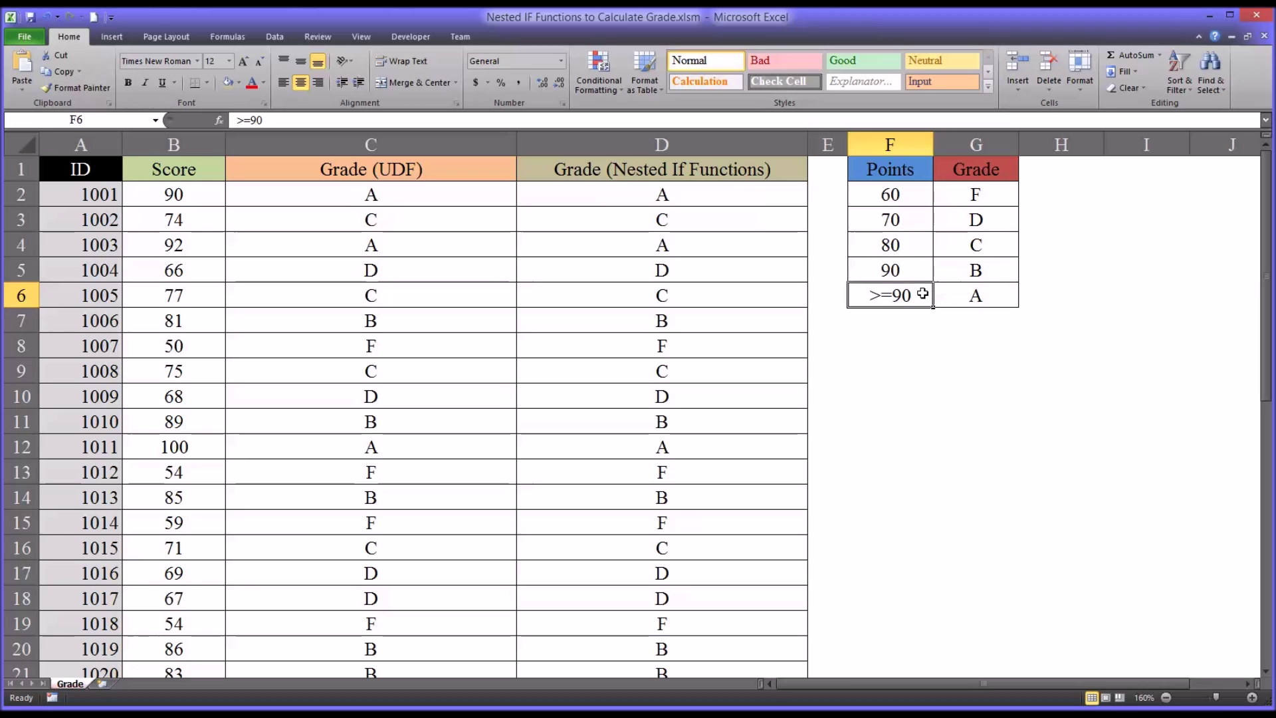
pyautogui.write('100')
pyautogui.press('Return')
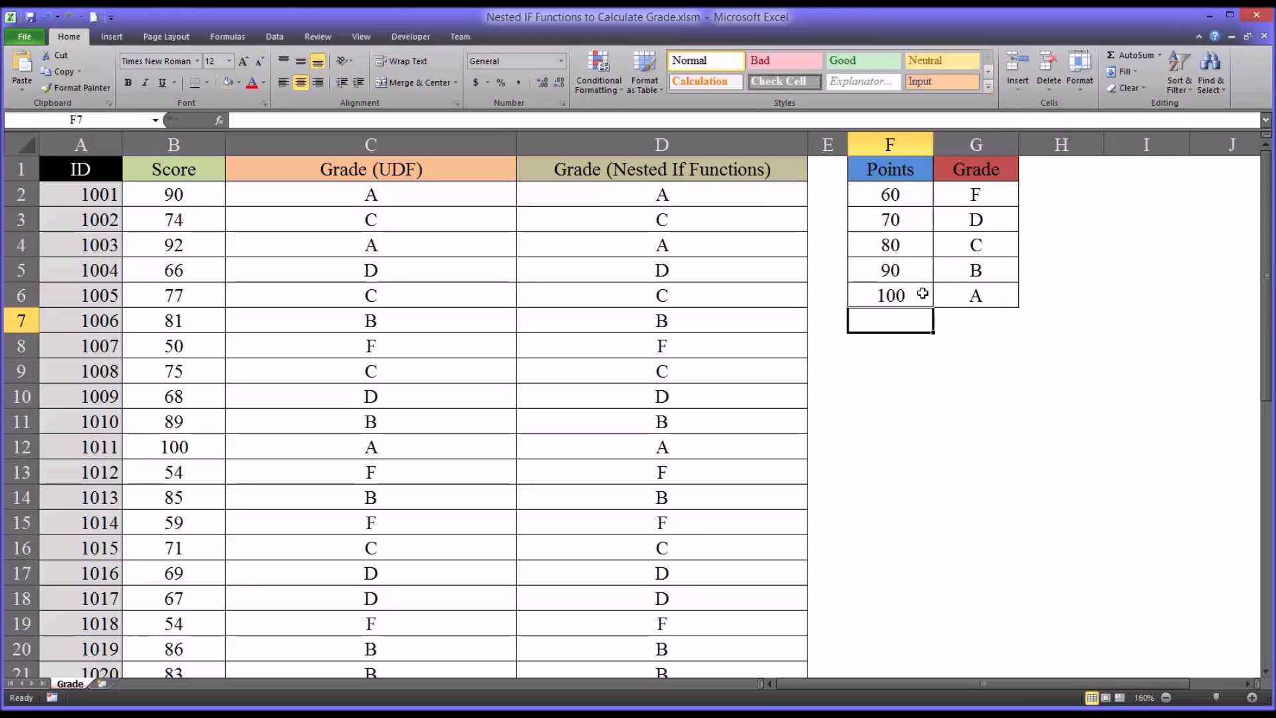
# Step: Review the new cutoffs alongside their grades, then reselect the grade formula
pyautogui.click(900, 296)
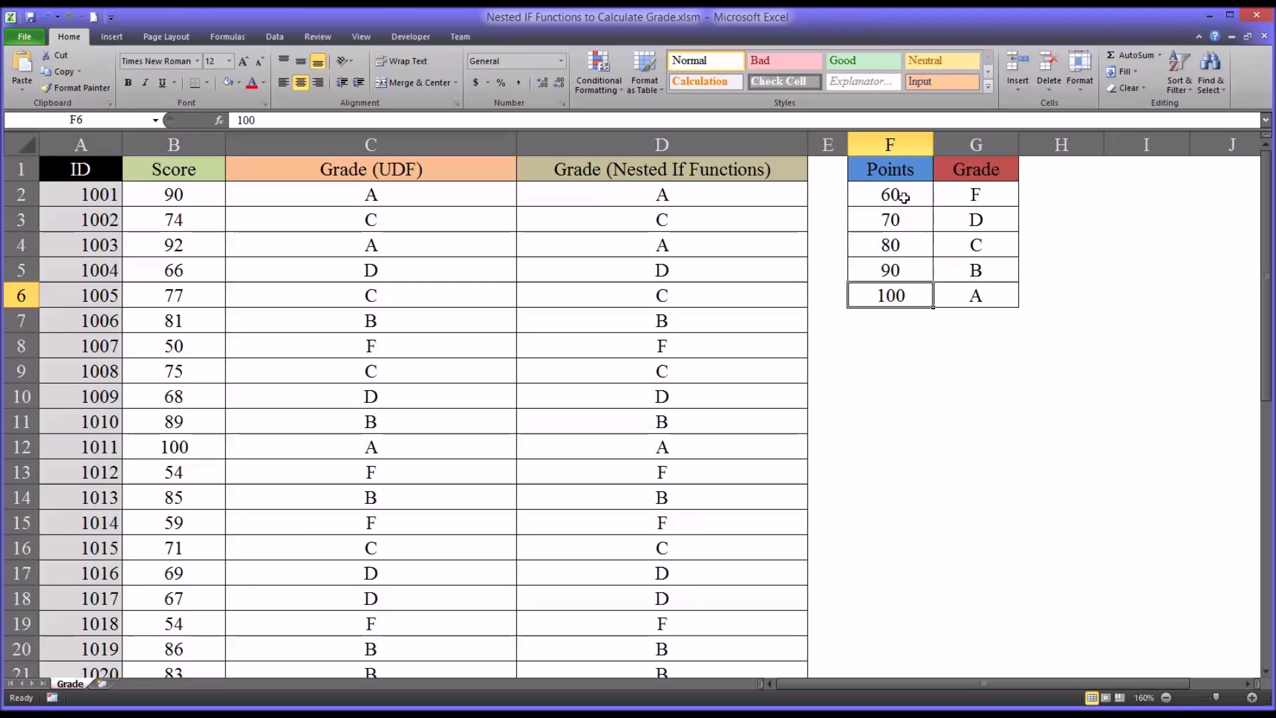
pyautogui.moveTo(900, 193); pyautogui.dragTo(948, 263)
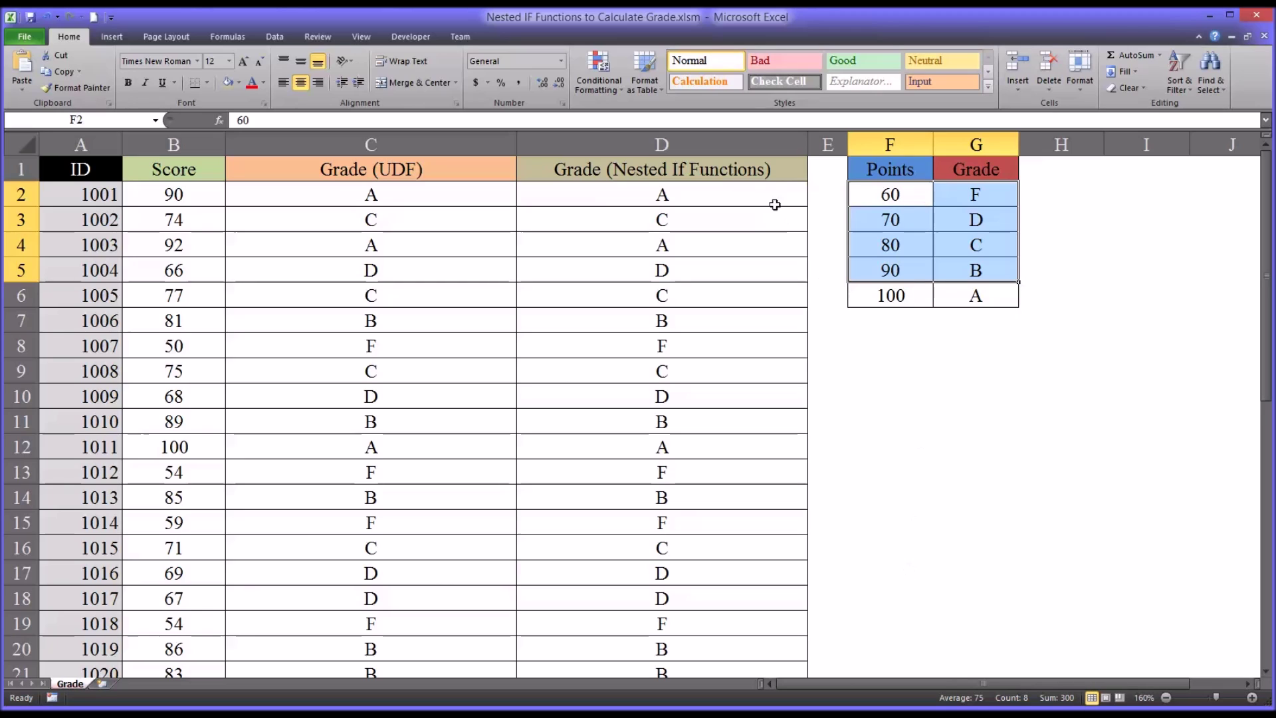
pyautogui.click(746, 199)
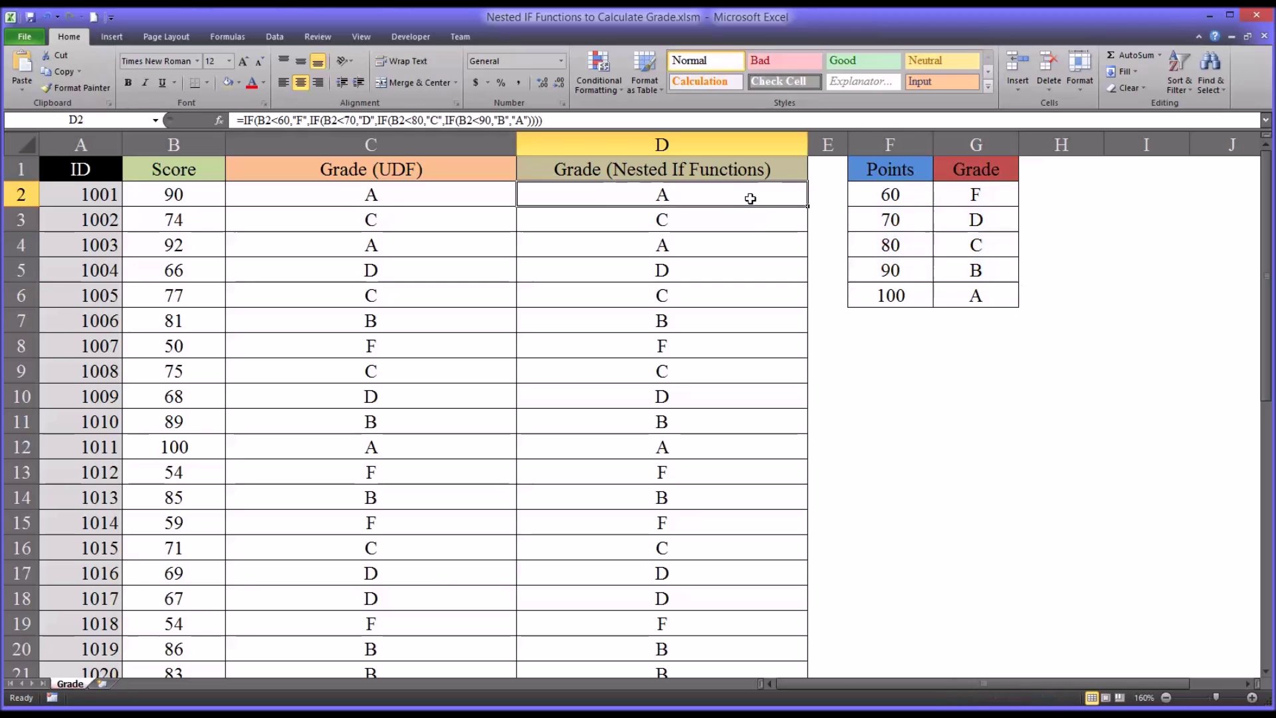
# Step: Replace the 60 and 70 cutoffs in D2's formula with references to F2 and F3
pyautogui.click(285, 122)
pyautogui.moveTo(285, 121); pyautogui.dragTo(279, 121)
pyautogui.doubleClick(286, 120)
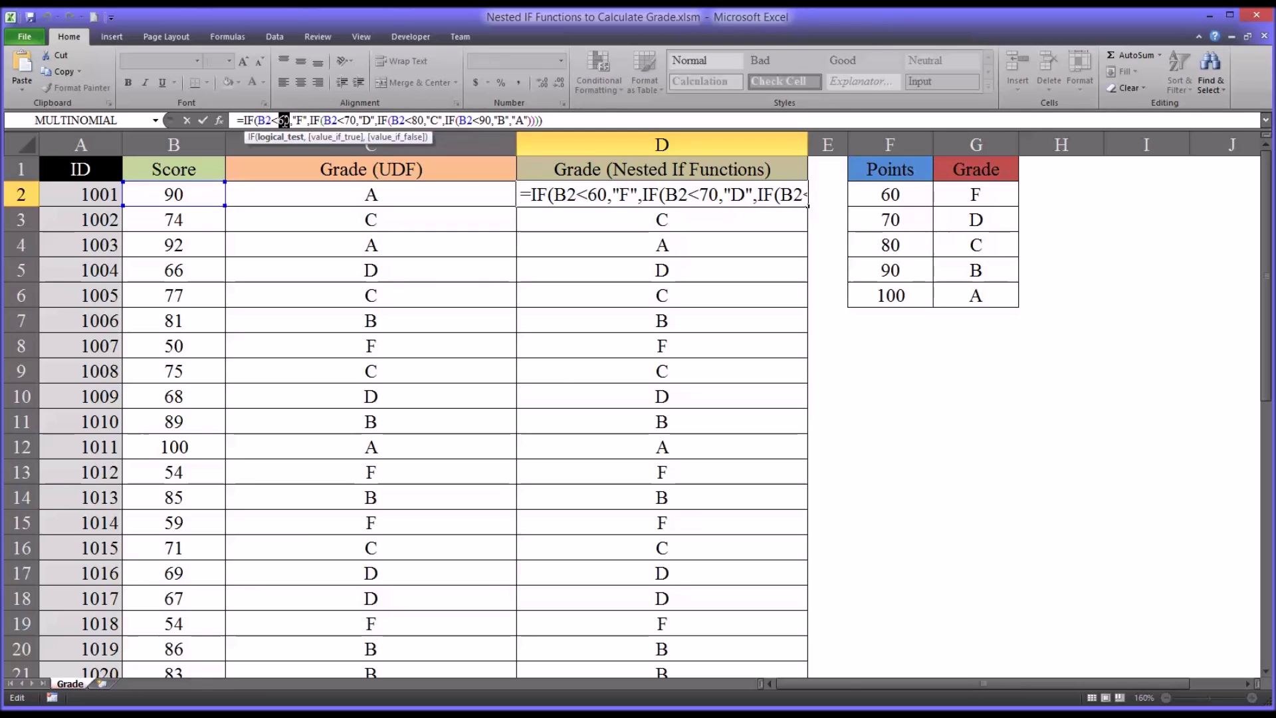
pyautogui.click(866, 199)
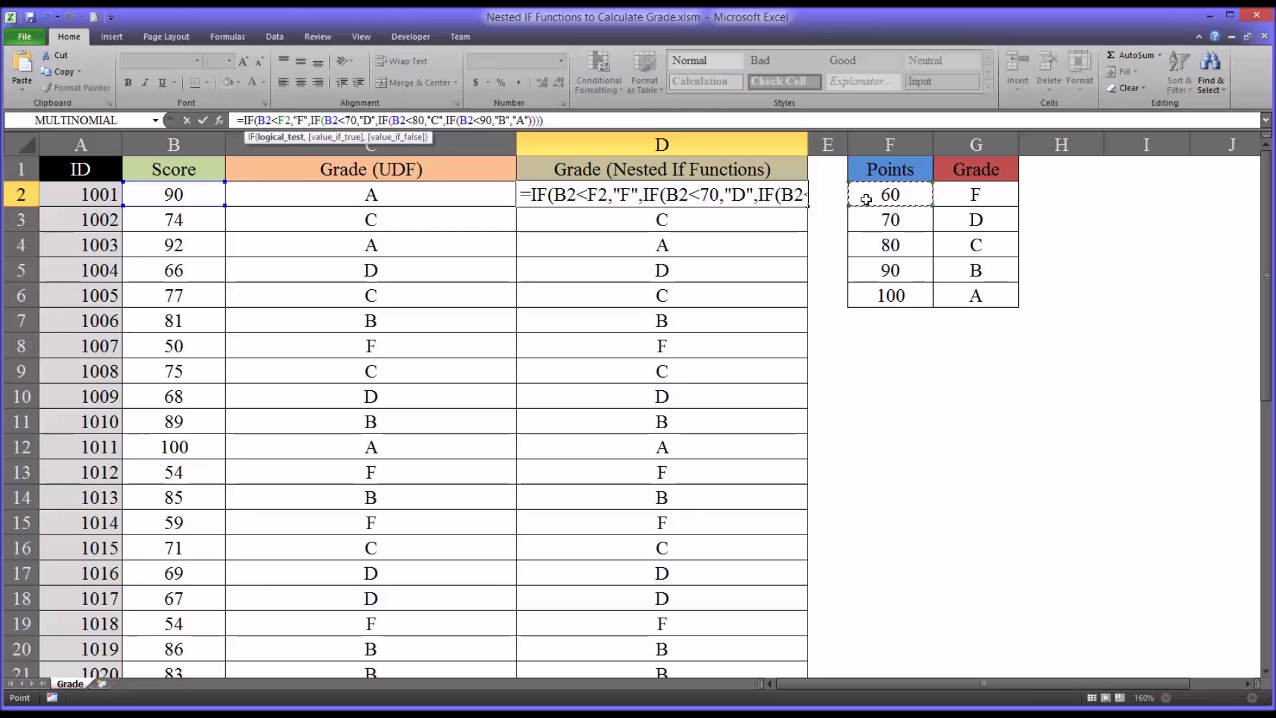
pyautogui.doubleClick(350, 120)
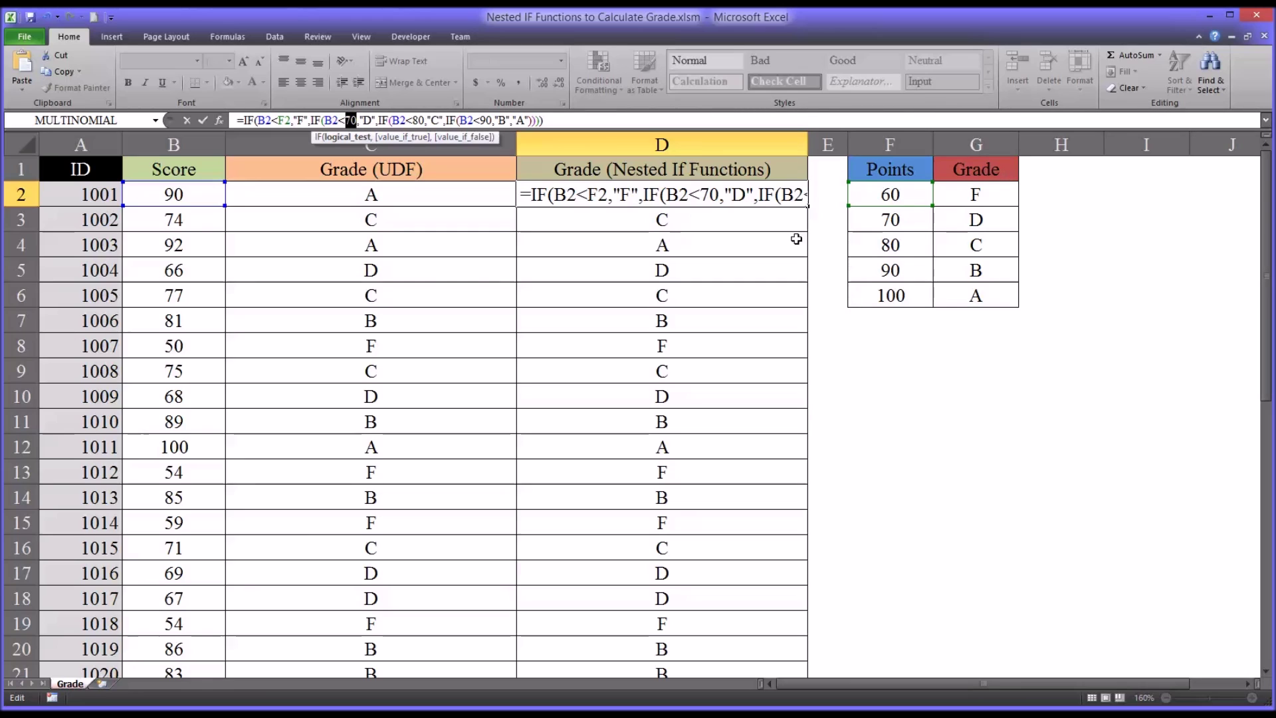
pyautogui.click(866, 220)
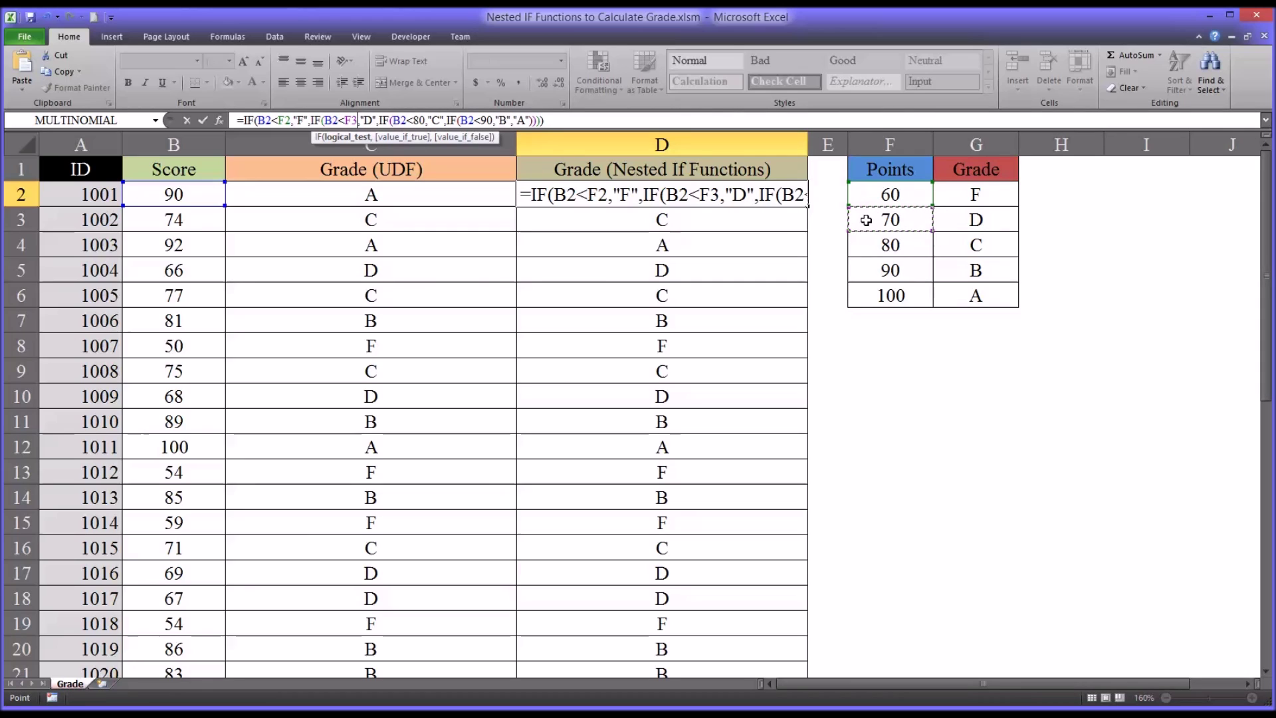
# Step: Replace the 80 and 90 cutoffs with F4 and F5 and commit the formula
pyautogui.doubleClick(419, 121)
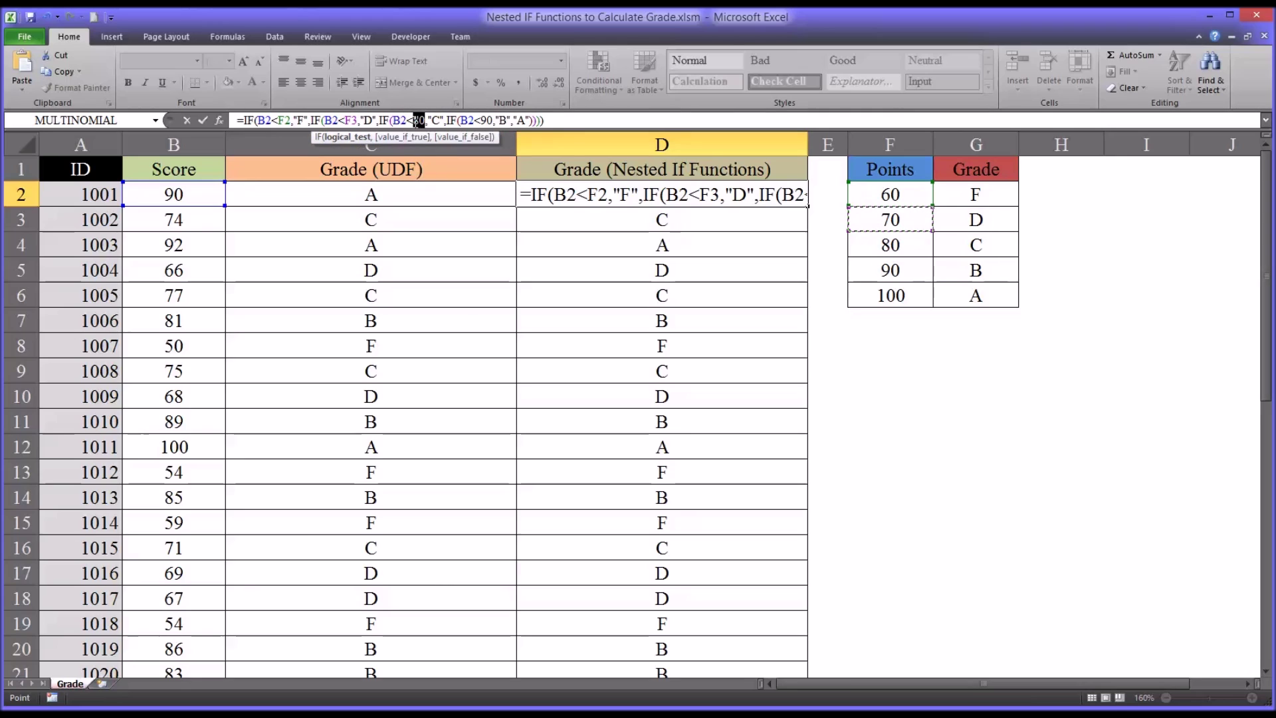
pyautogui.click(891, 245)
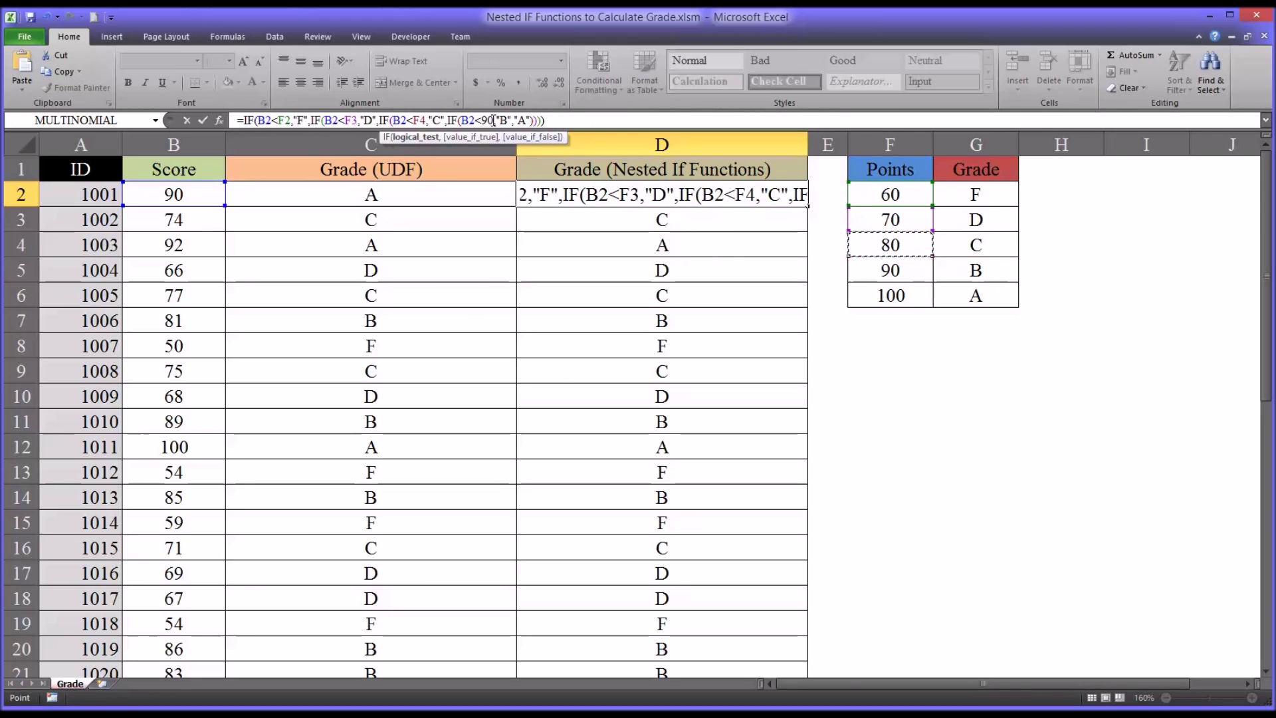
pyautogui.doubleClick(487, 120)
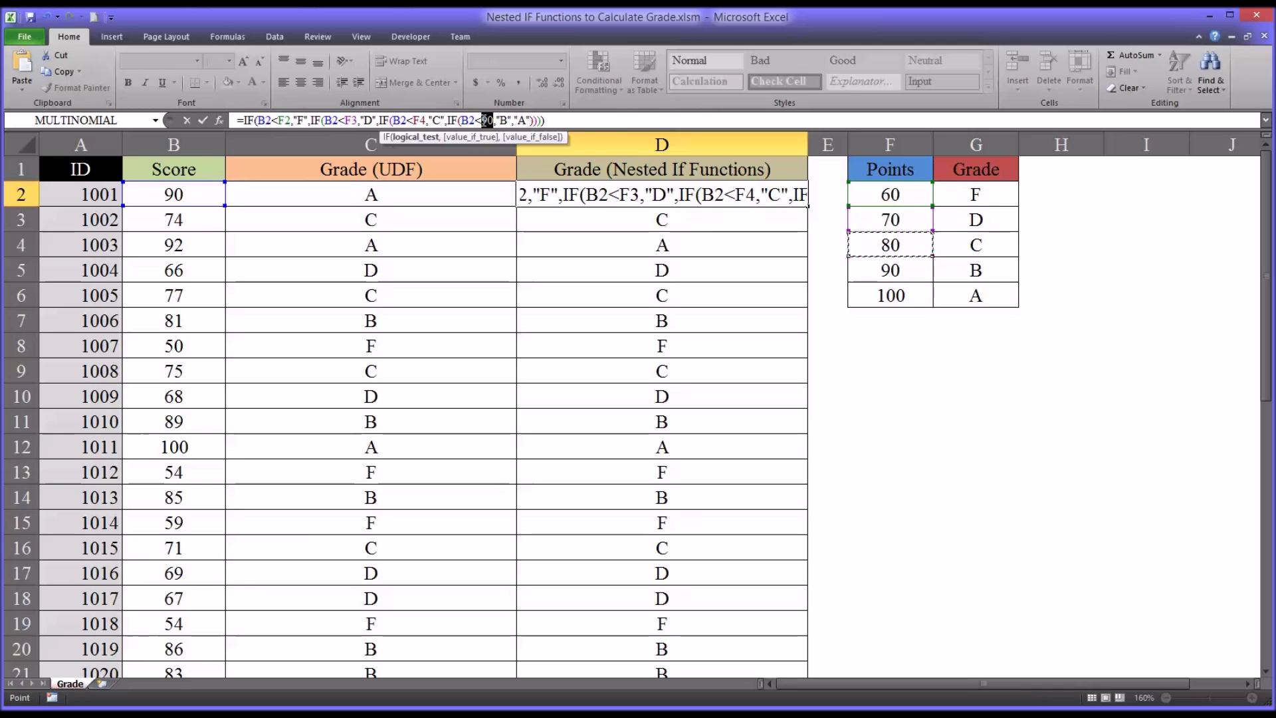
pyautogui.click(867, 272)
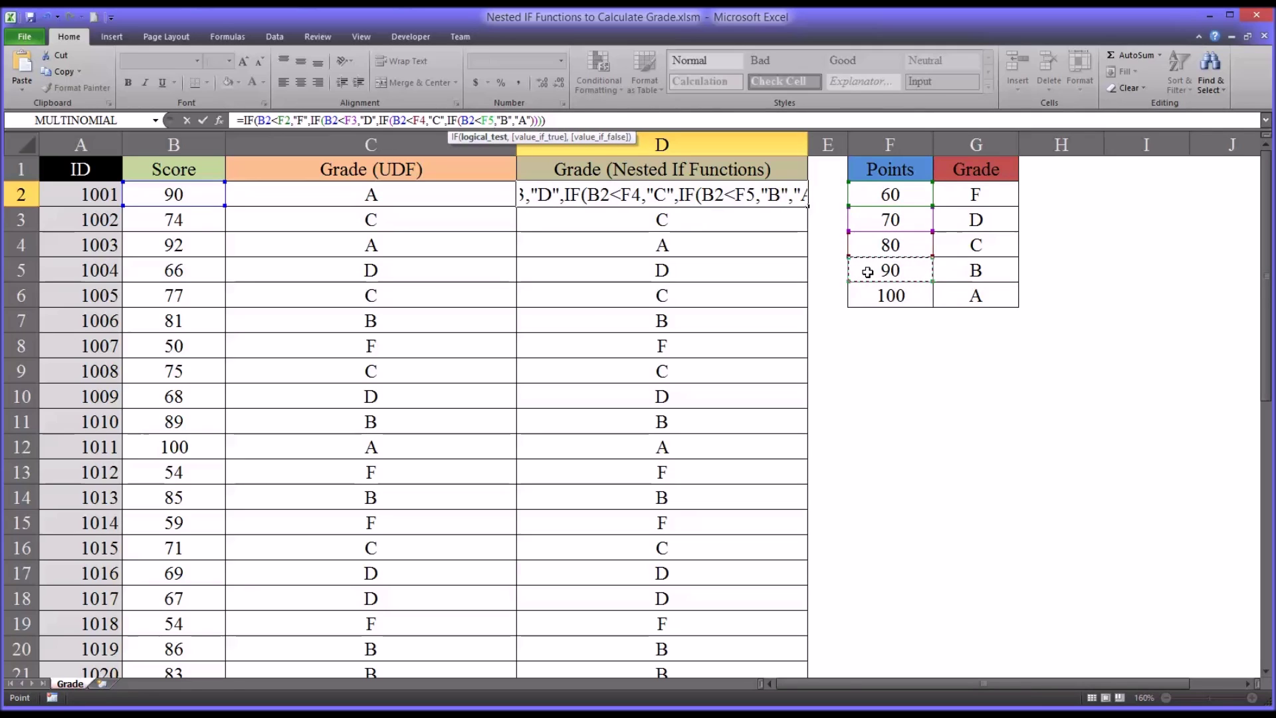
pyautogui.press('Return')
pyautogui.click(736, 193)
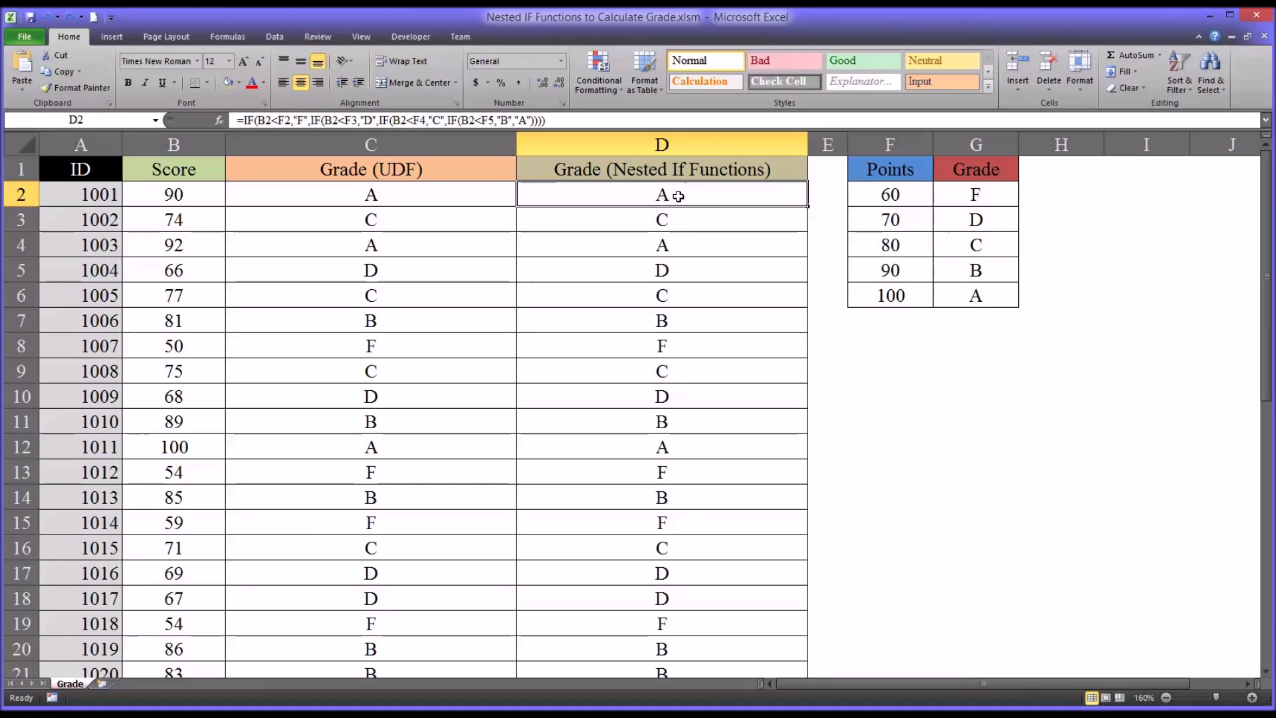
pyautogui.click(896, 194)
pyautogui.click(898, 224)
pyautogui.click(891, 246)
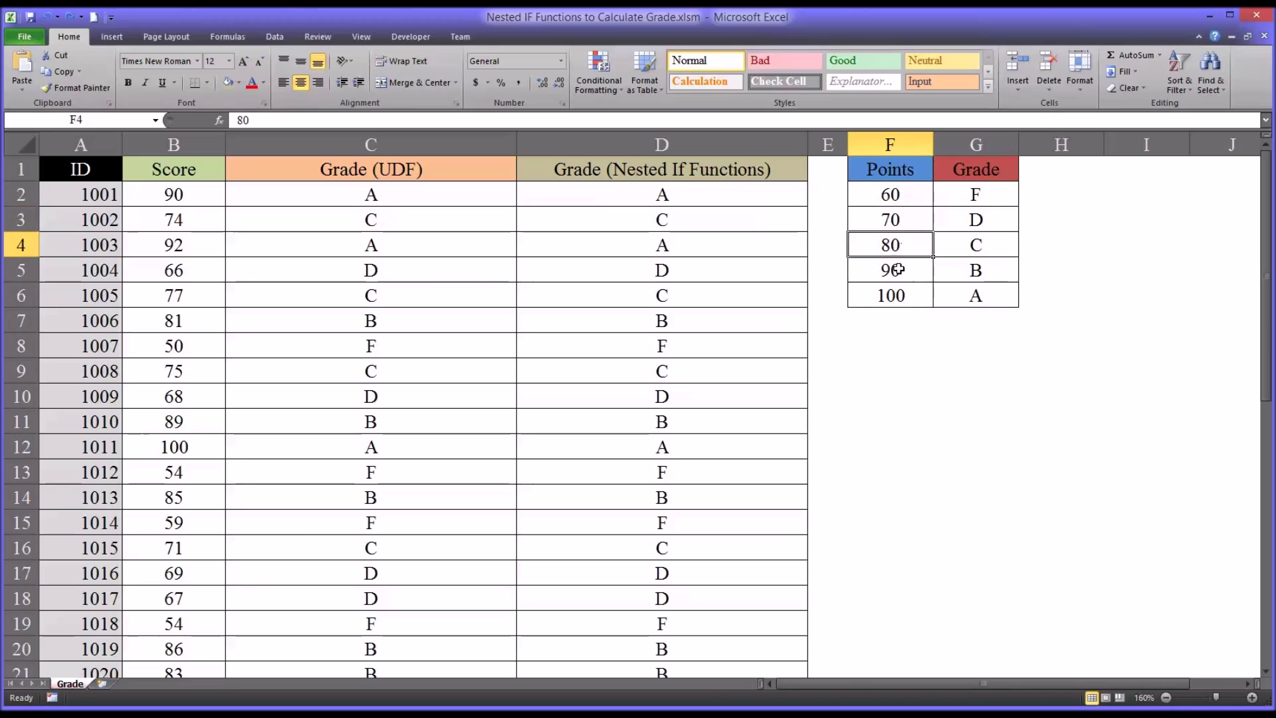
pyautogui.click(896, 273)
pyautogui.click(901, 194)
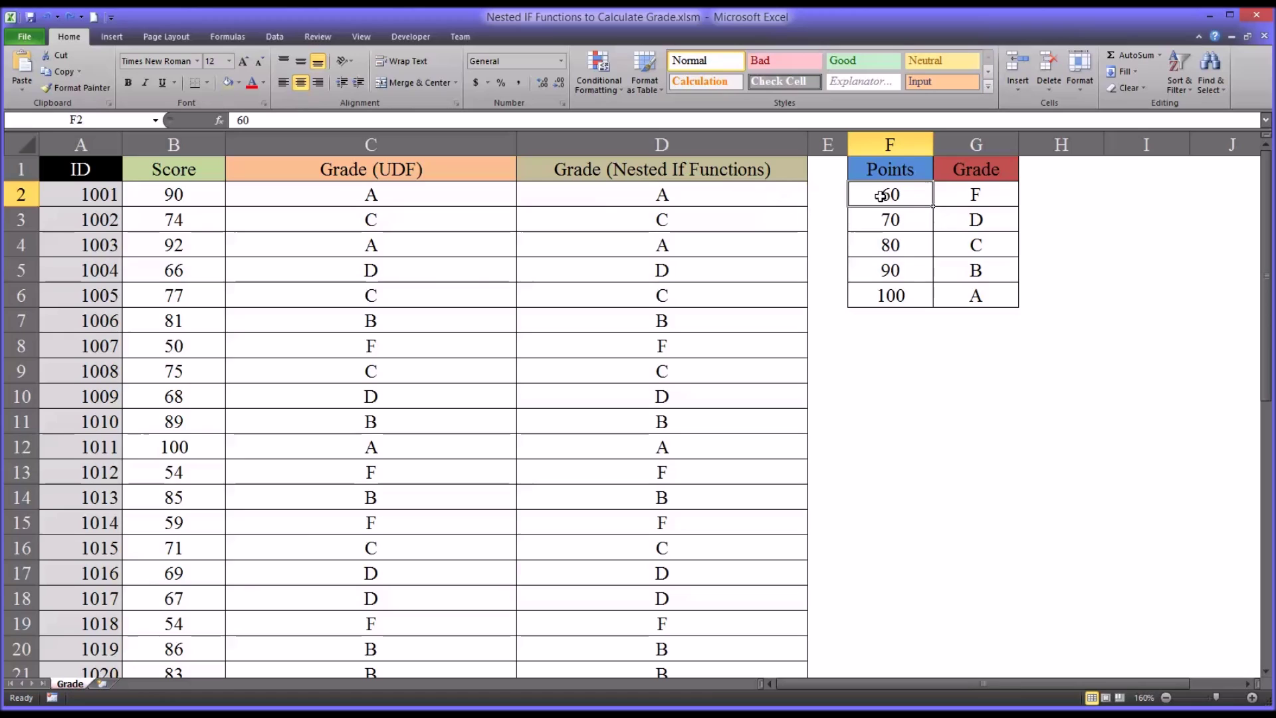
pyautogui.click(772, 197)
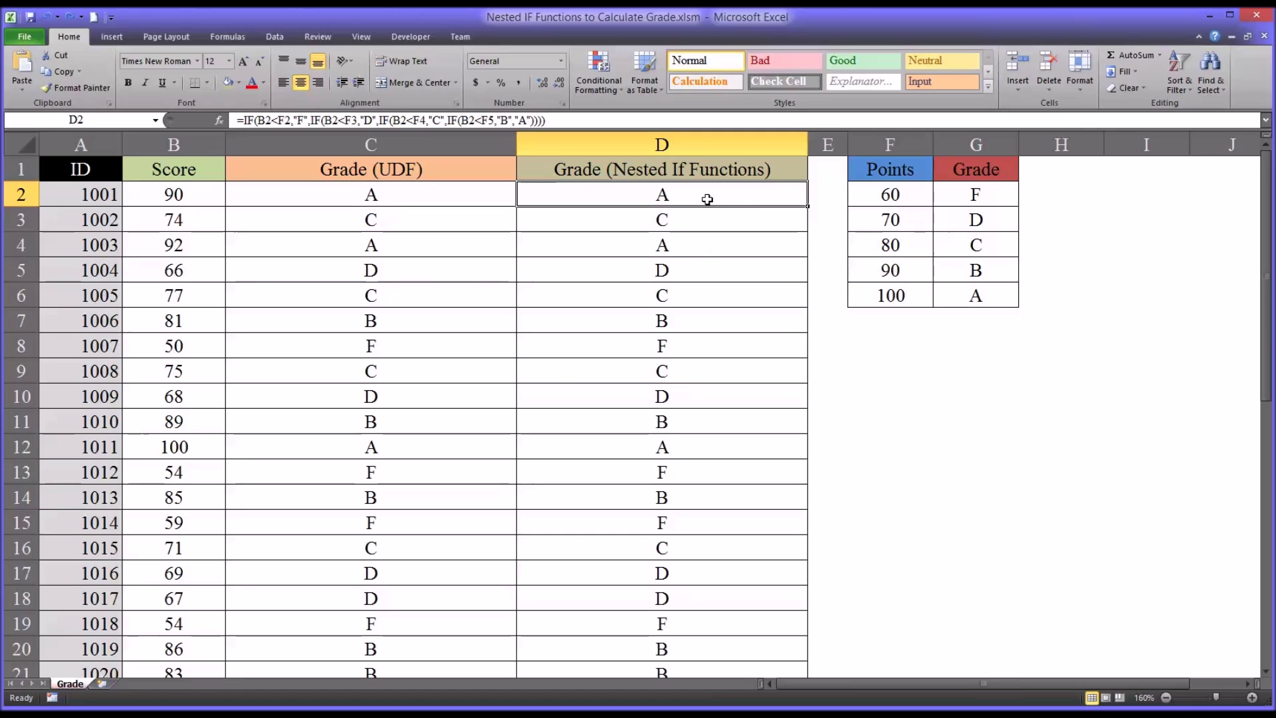
pyautogui.click(879, 197)
pyautogui.click(879, 222)
pyautogui.click(881, 247)
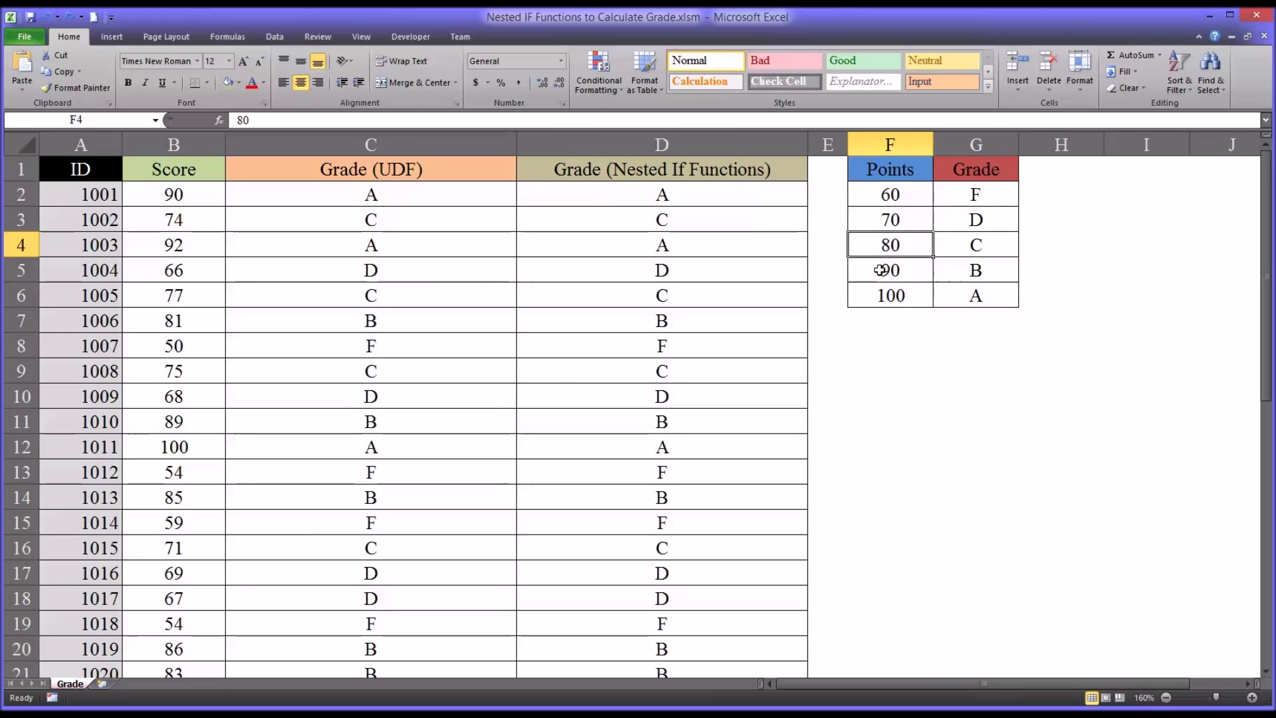
pyautogui.click(881, 274)
pyautogui.click(881, 198)
pyautogui.click(738, 194)
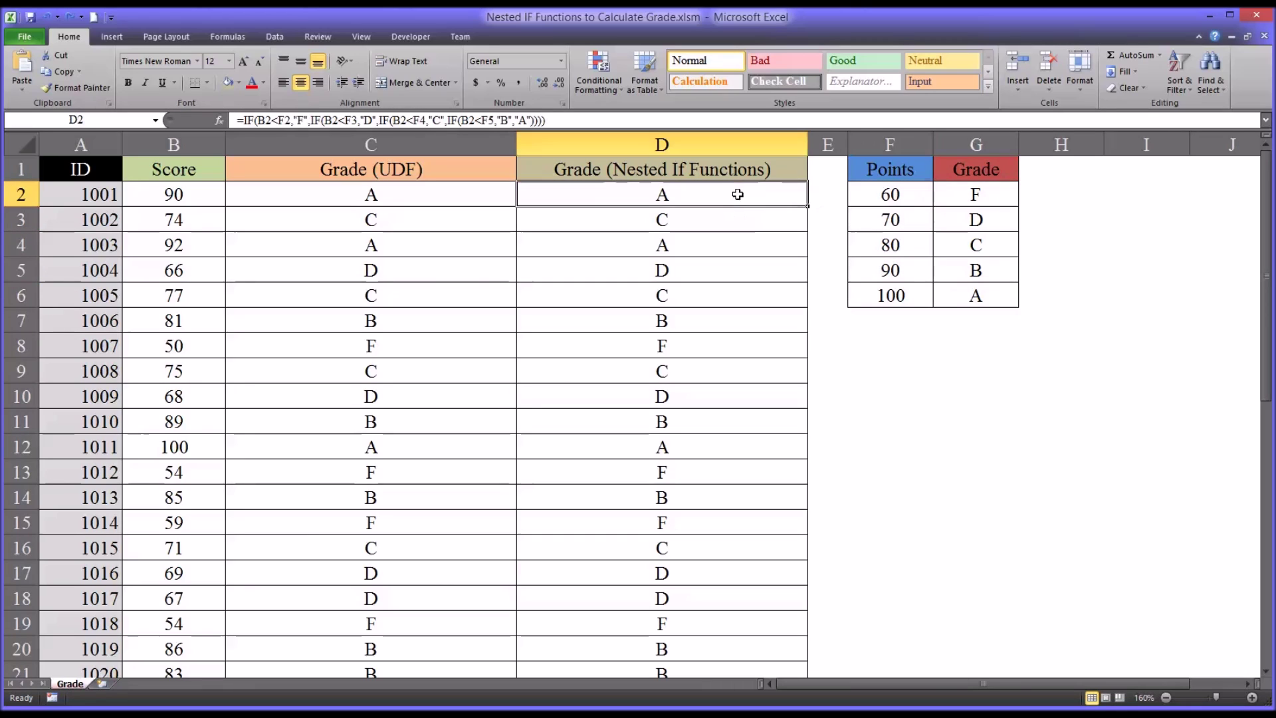
pyautogui.click(283, 118)
pyautogui.press('F4')
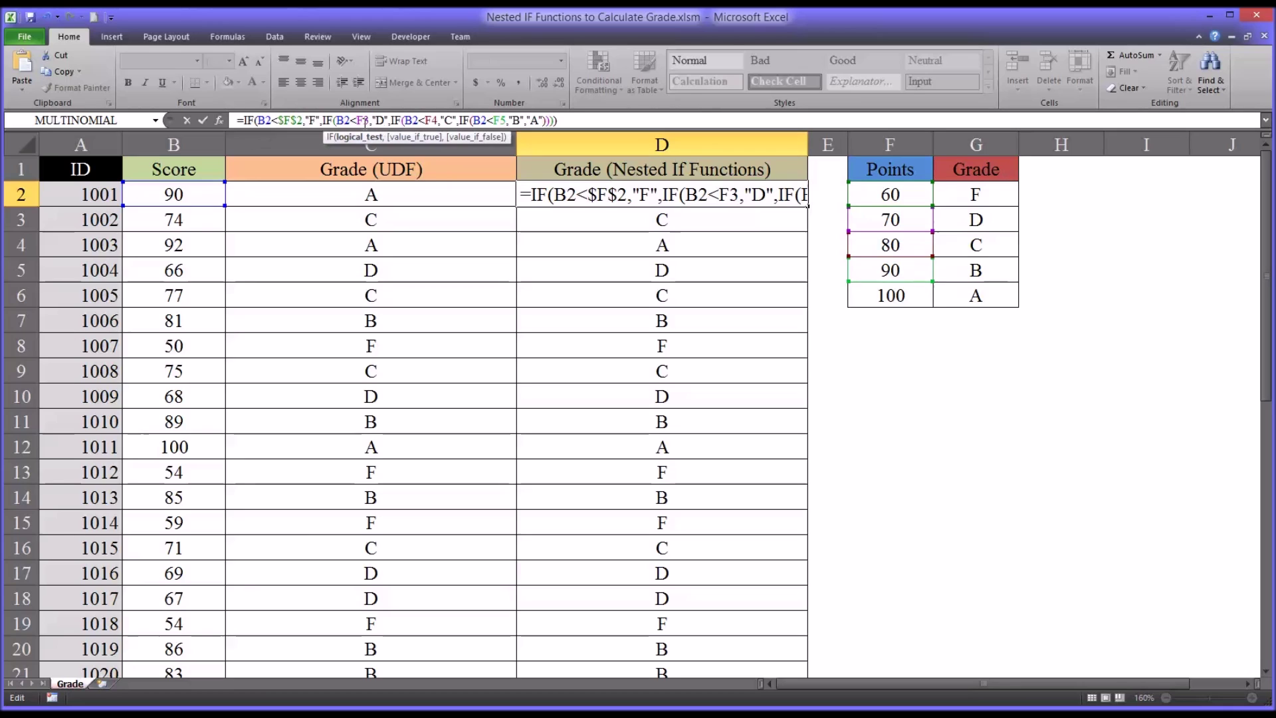
# Step: Lock the F3, F4 and F5 cutoffs as $F$3–$F$5 and fill D2 down column D
pyautogui.press('F4')
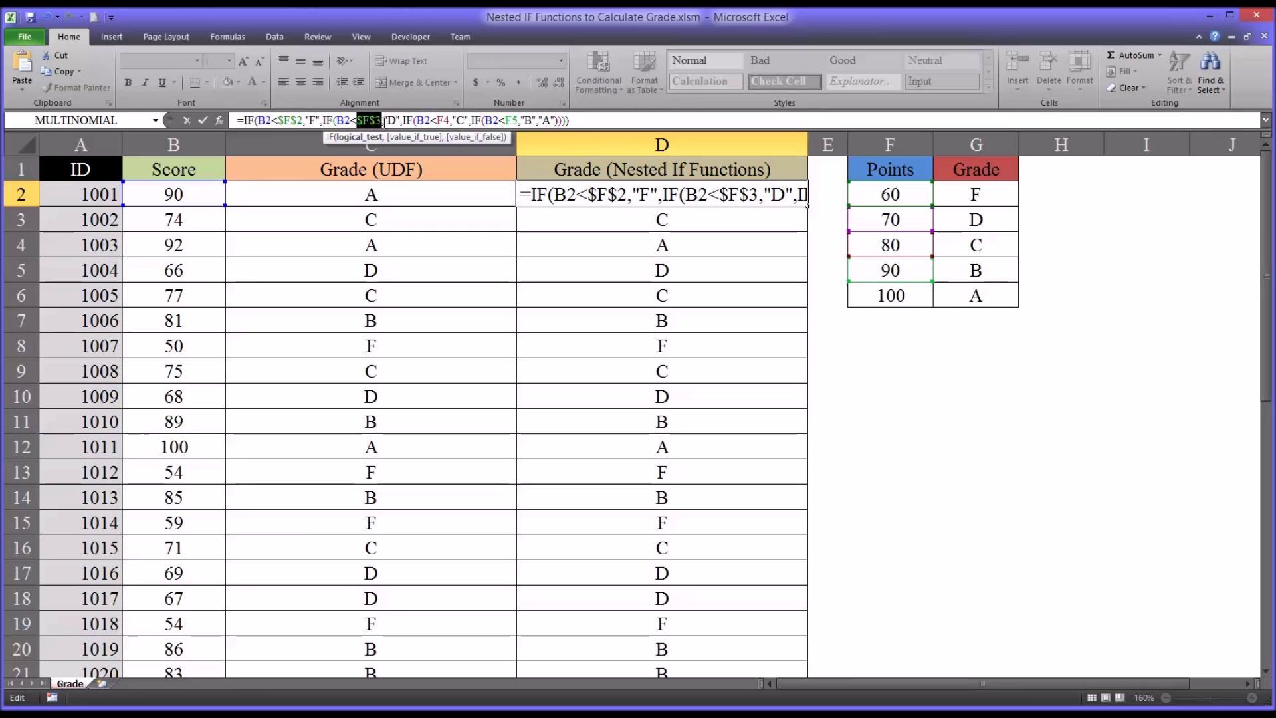
pyautogui.click(440, 122)
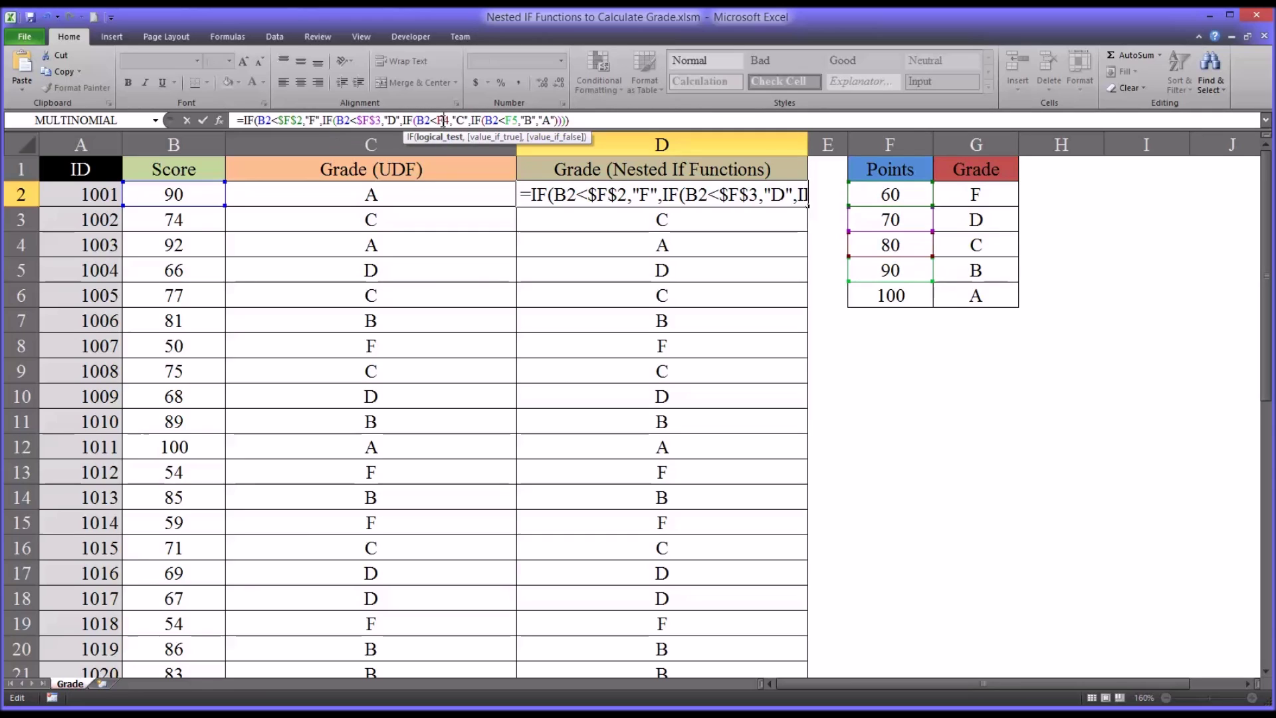
pyautogui.press('F4')
pyautogui.click(523, 120)
pyautogui.press('F4')
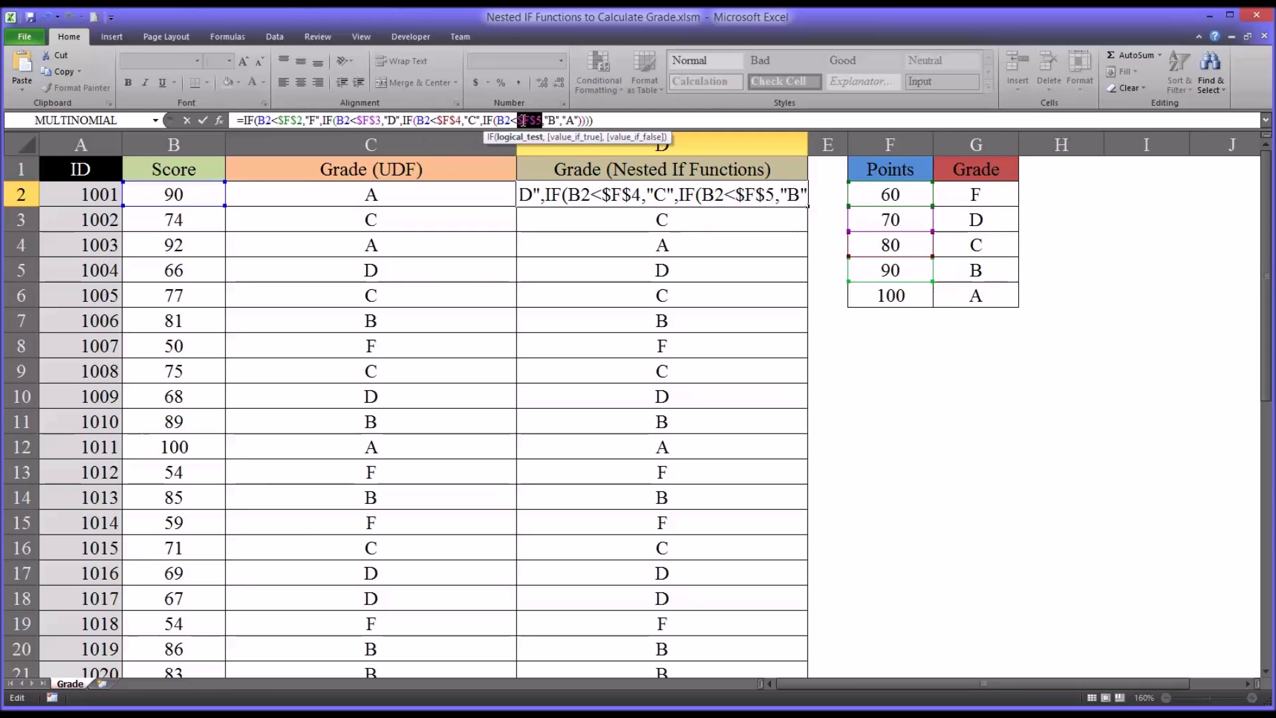
pyautogui.press('Return')
pyautogui.click(639, 193)
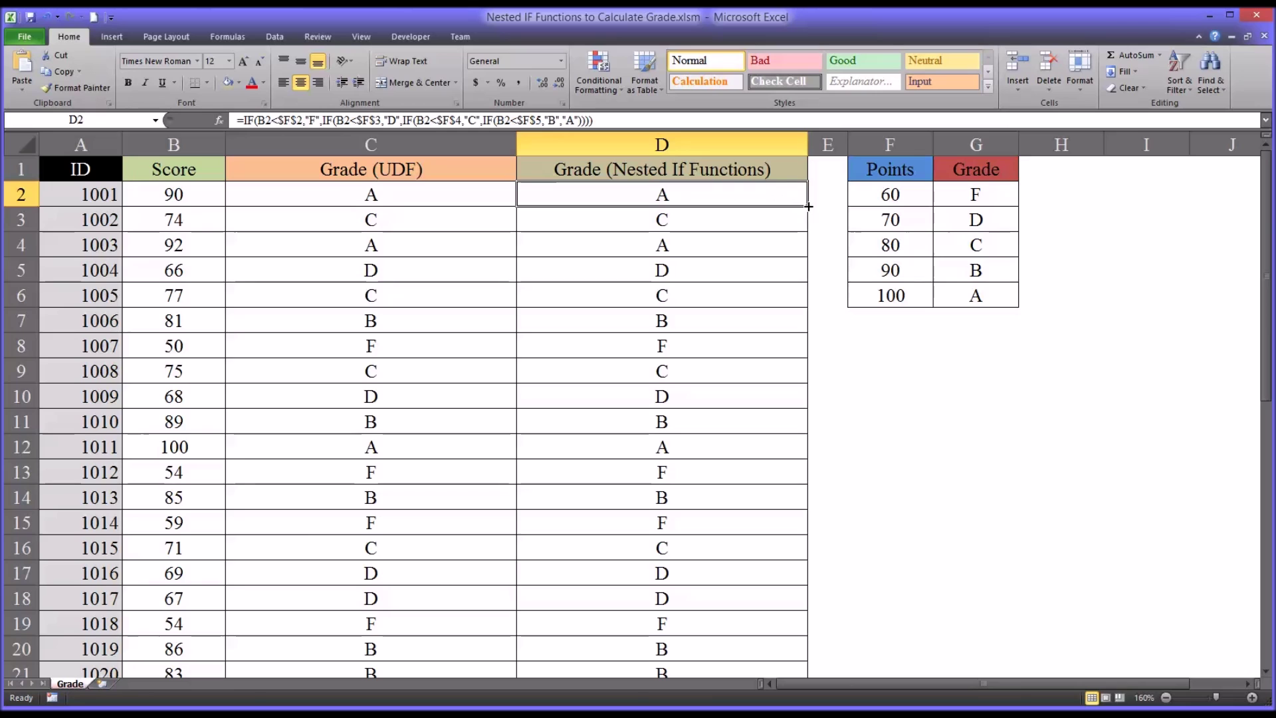
pyautogui.moveTo(804, 207); pyautogui.dragTo(781, 629)
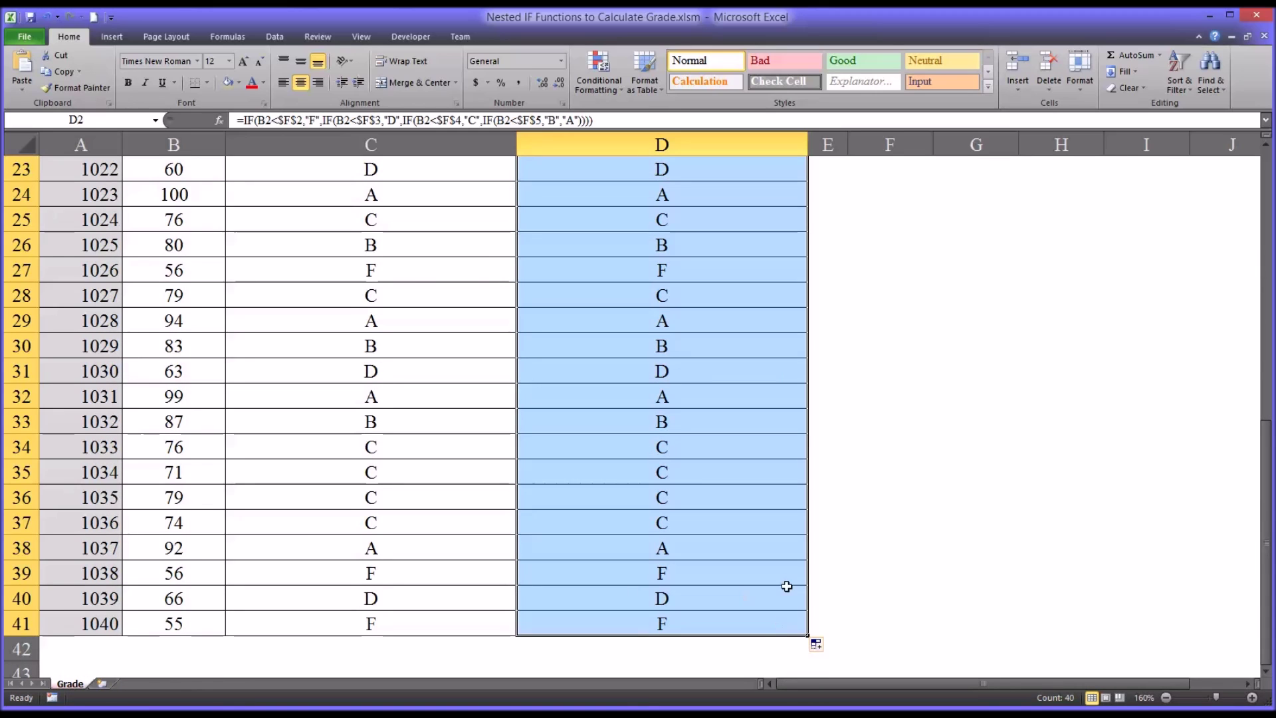
# Step: Return to the top to check the refilled grades, then select cutoff cell F2
pyautogui.moveTo(1264, 491); pyautogui.dragTo(1235, 219)
pyautogui.click(663, 200)
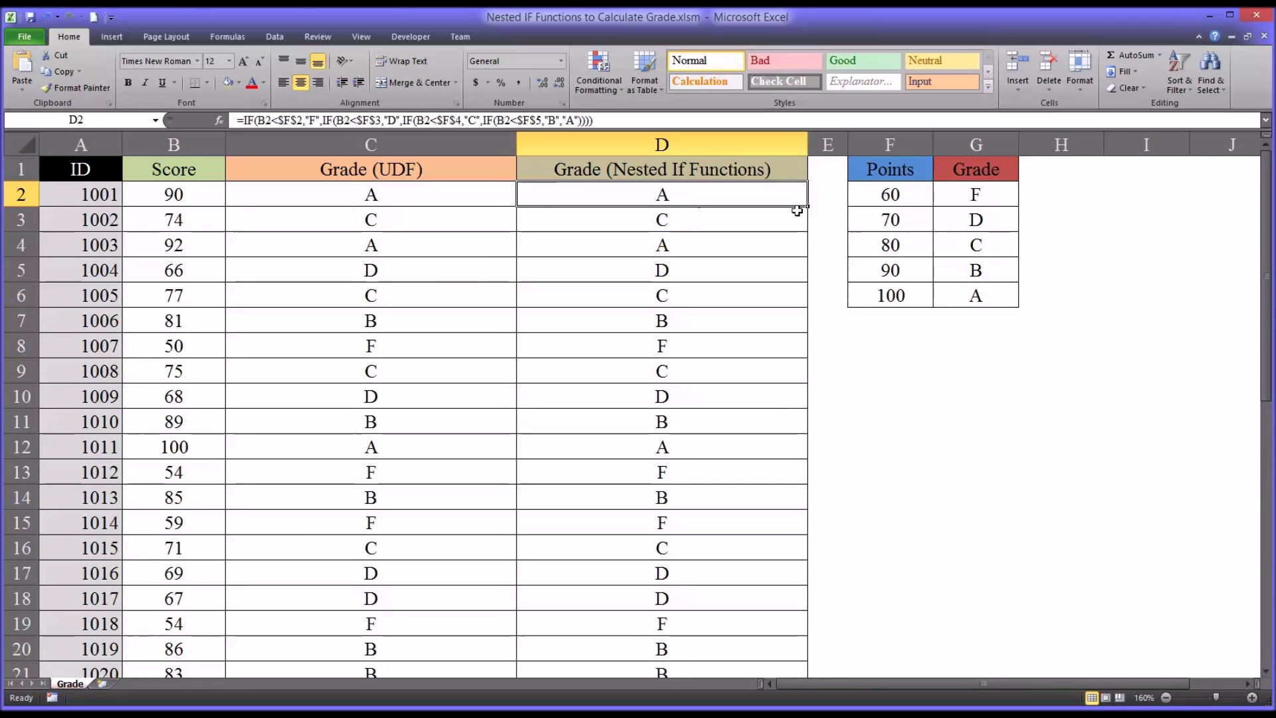
pyautogui.click(858, 201)
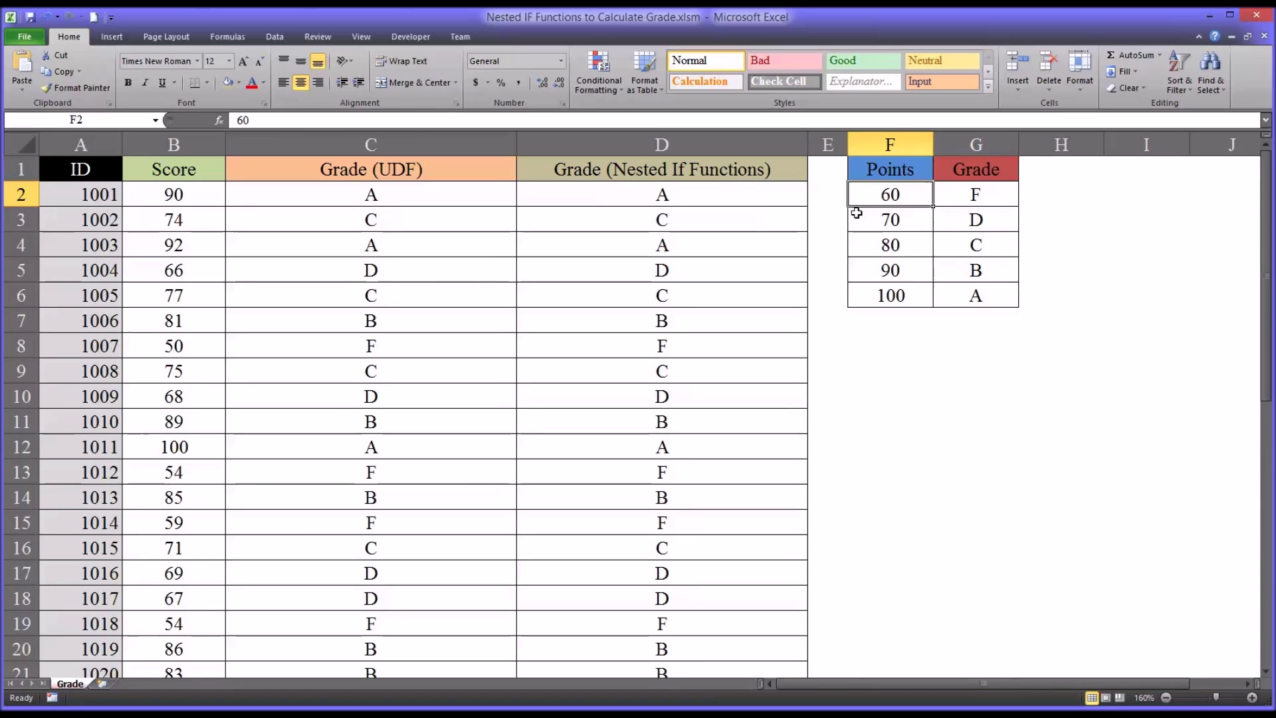
# Step: Enter the Points cutoffs 65, 75, 85 and 95 down F2:F5, then reselect F2
pyautogui.write('65')
pyautogui.press('Return')
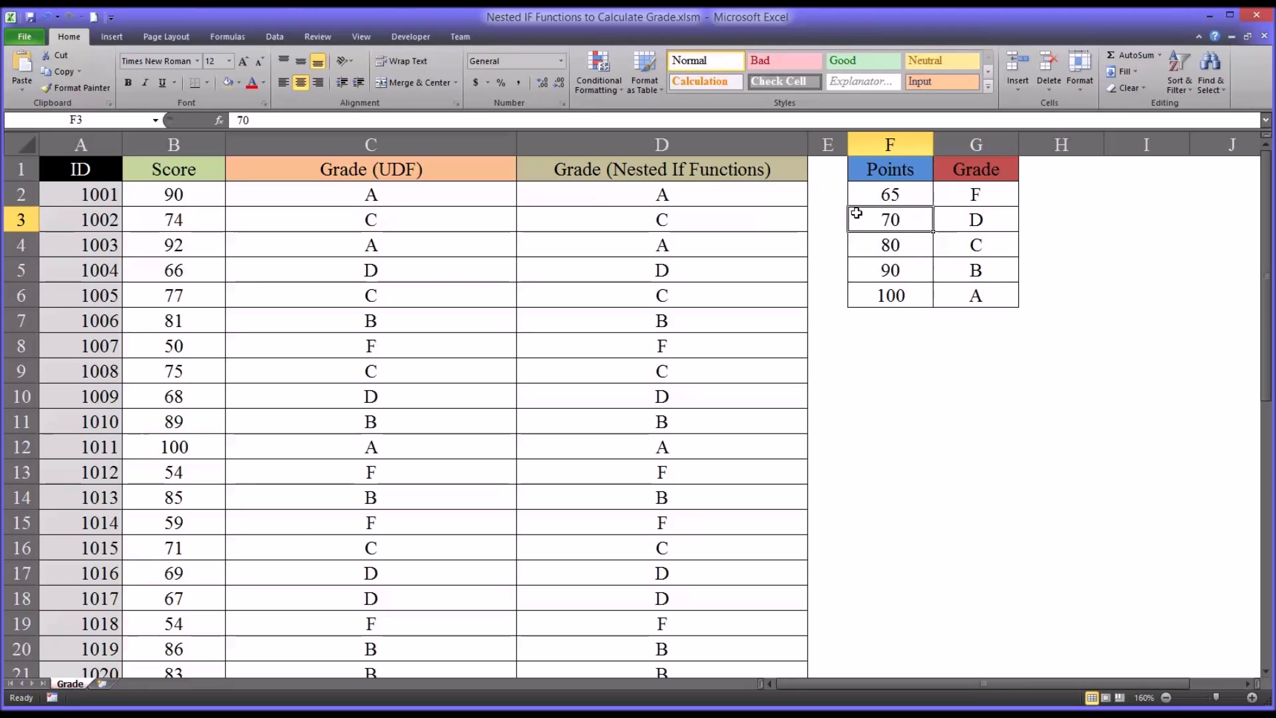
pyautogui.write('75')
pyautogui.press('Return')
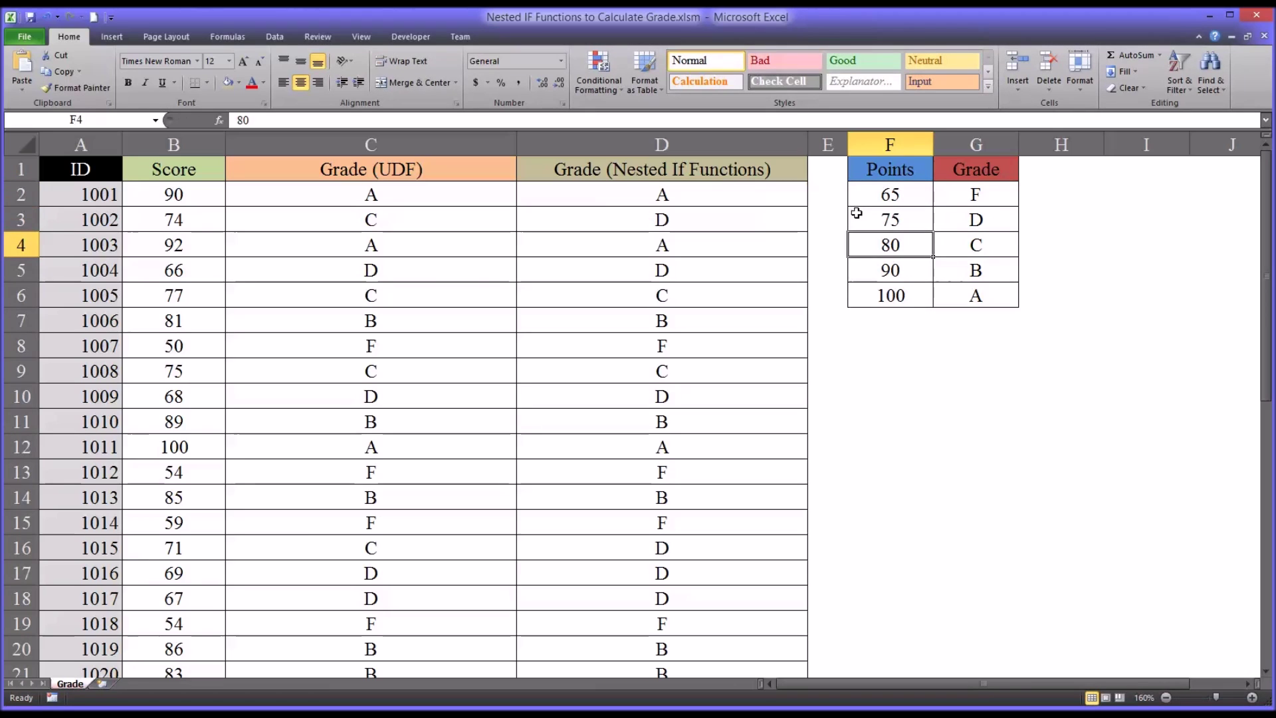
pyautogui.write('85')
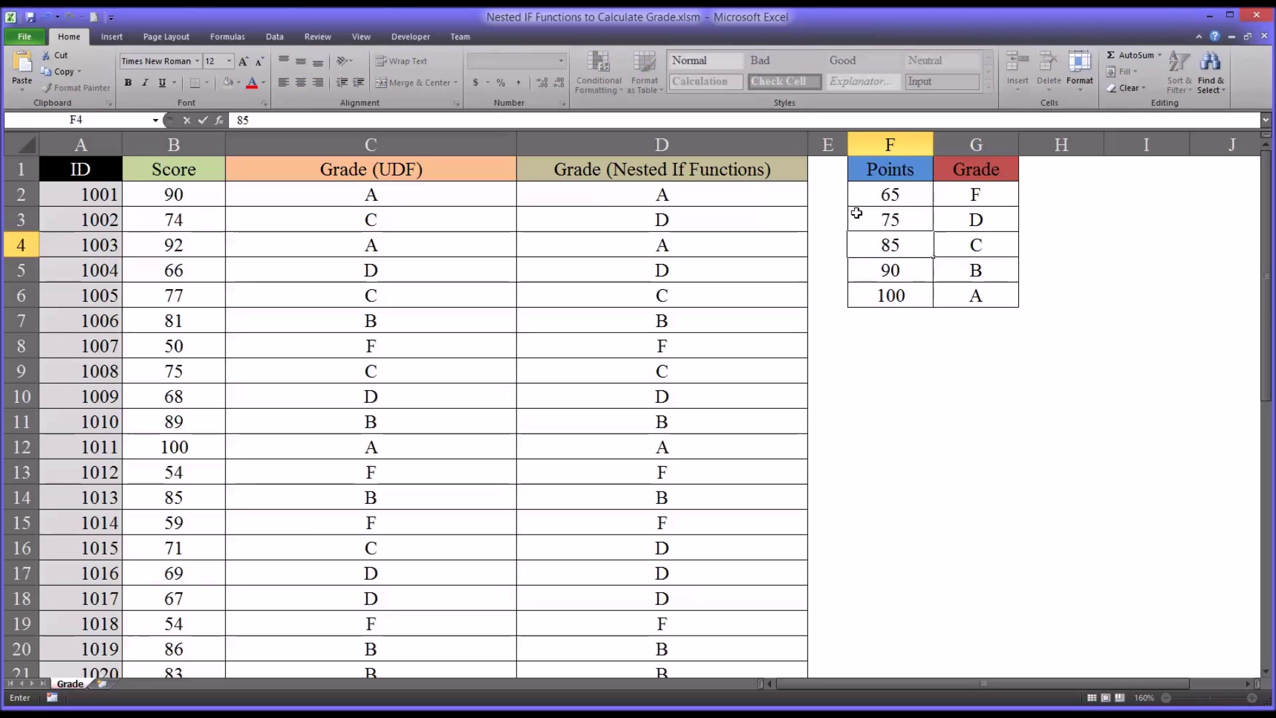
pyautogui.press('Return')
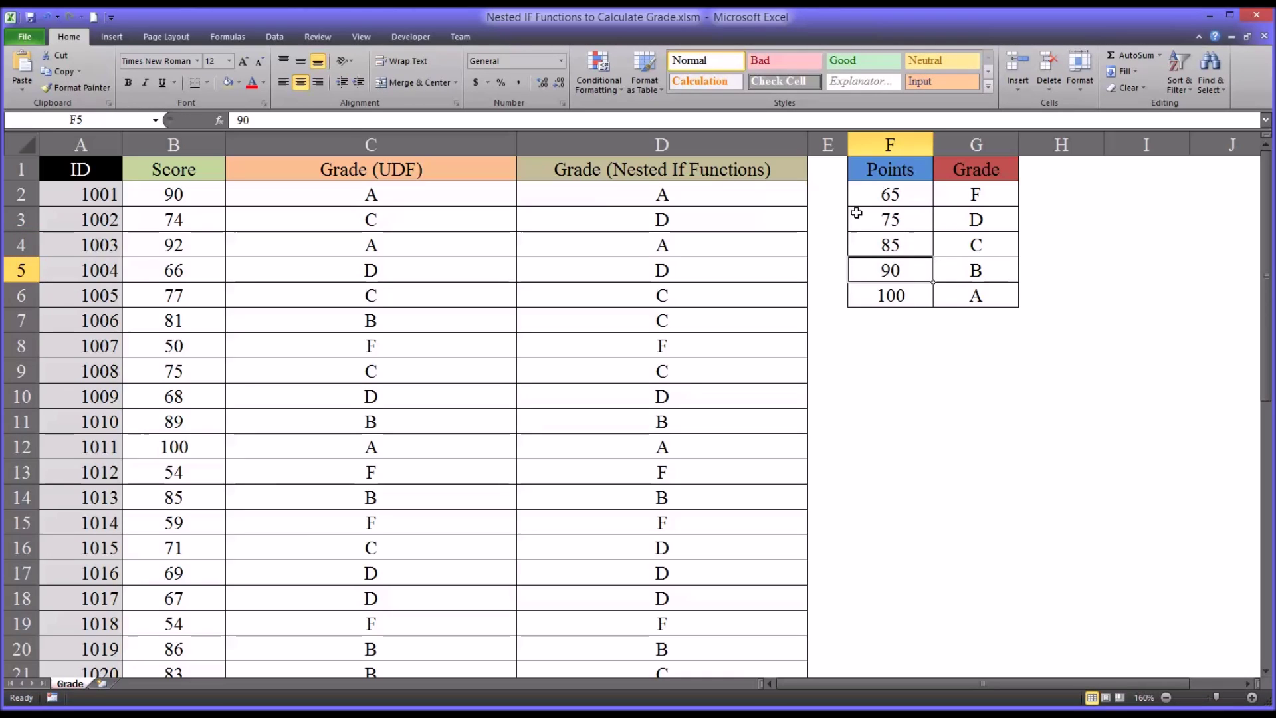
pyautogui.write('9')
pyautogui.press('Tab')
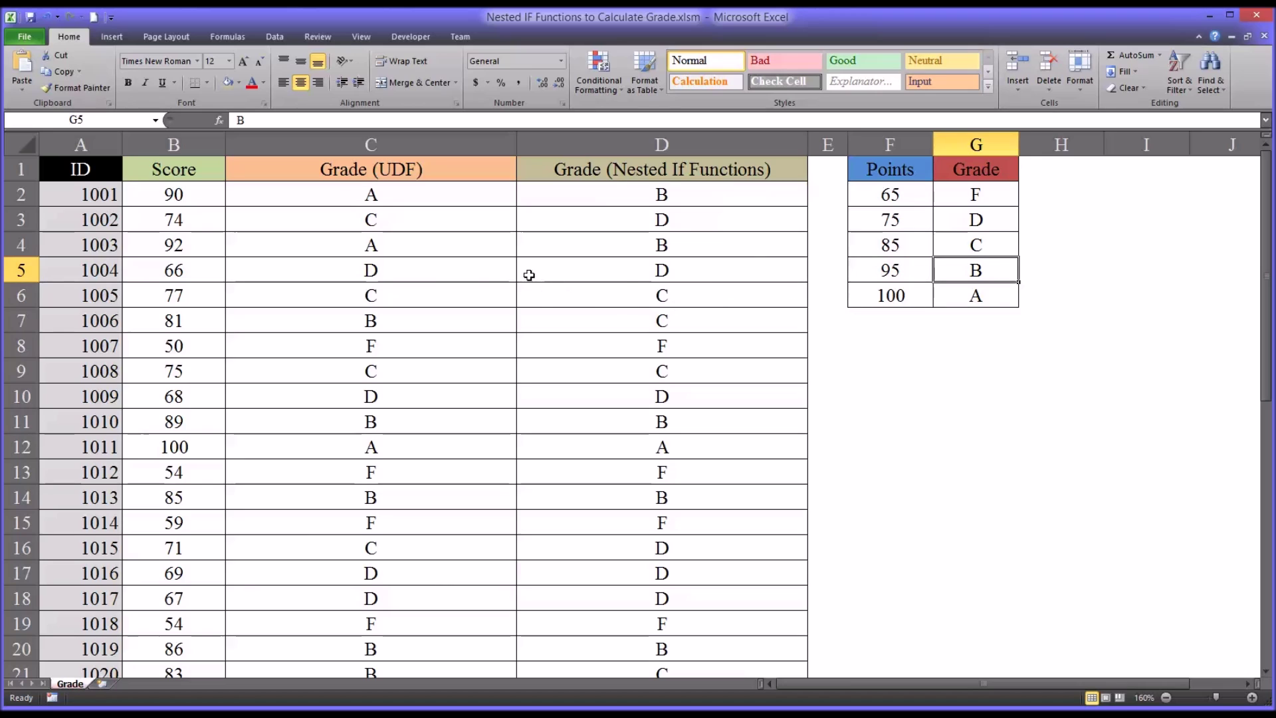
pyautogui.moveTo(873, 201); pyautogui.dragTo(966, 295)
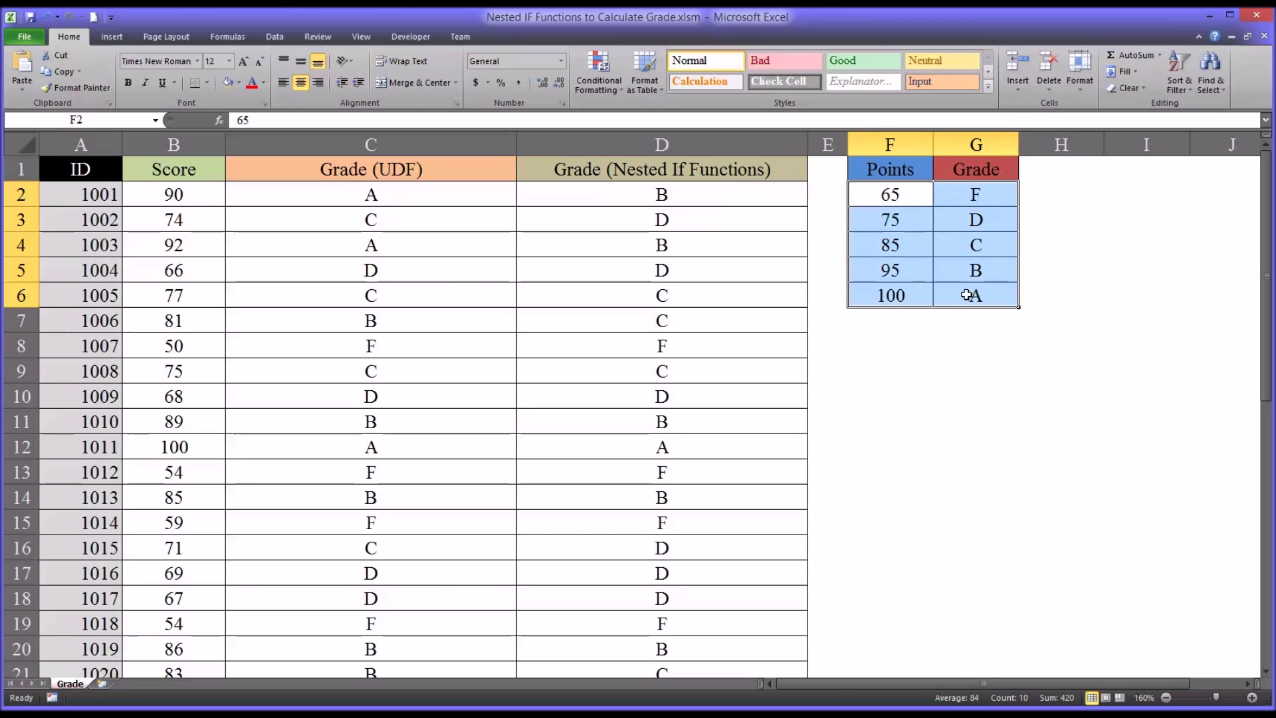
pyautogui.click(857, 199)
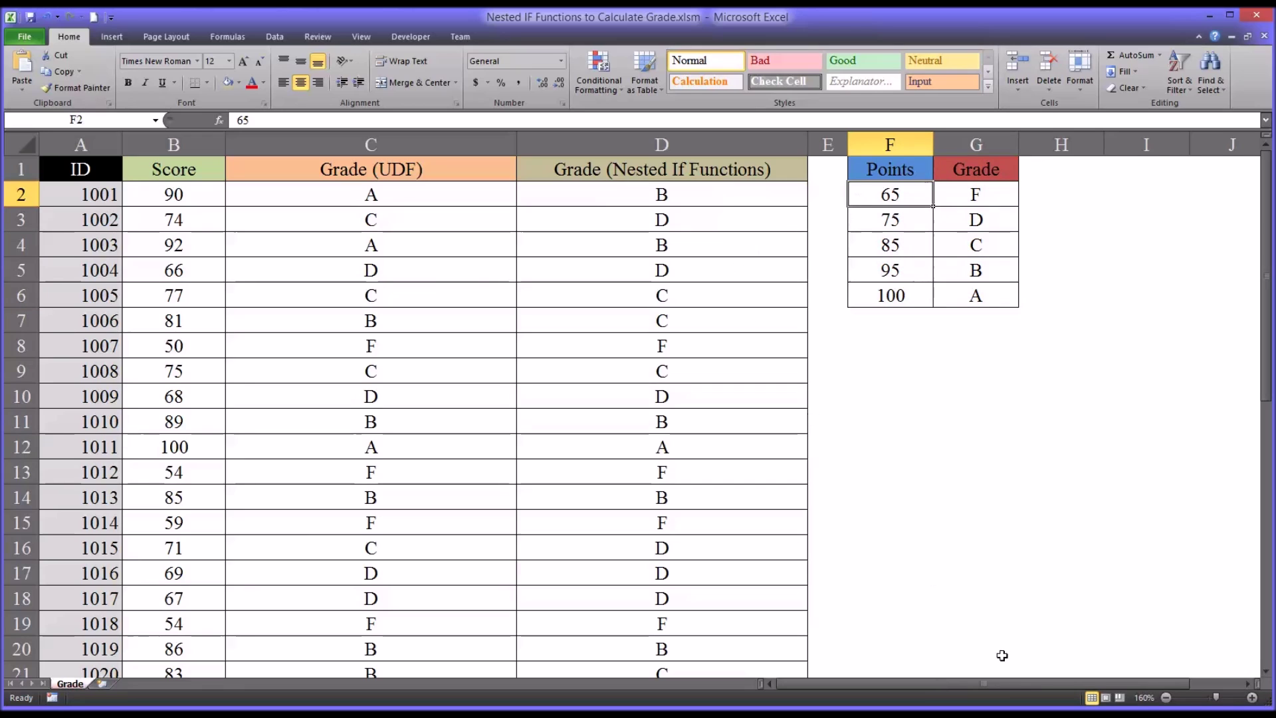